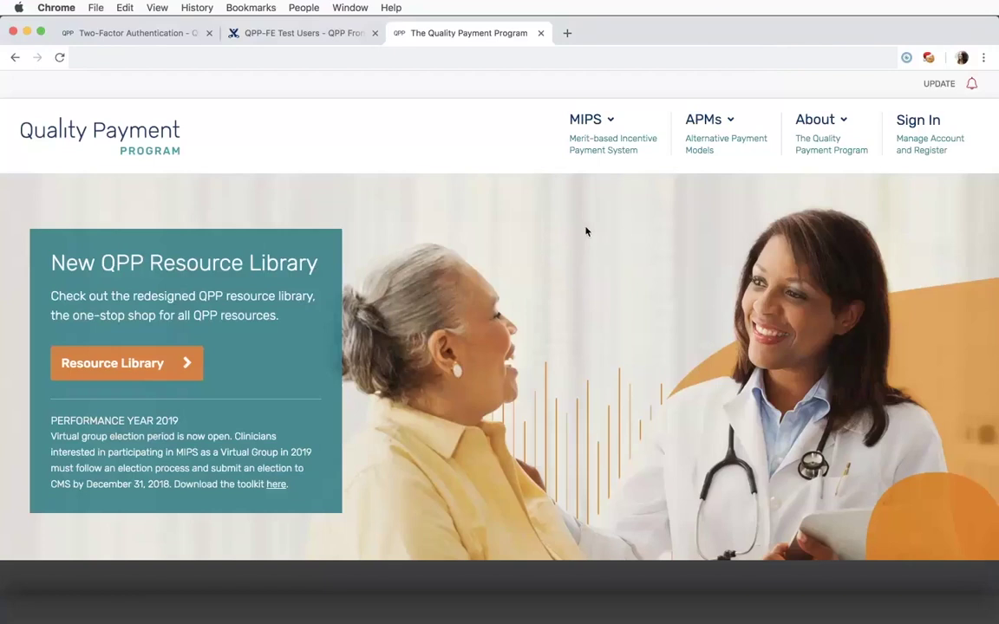
Step: Go to the QPP Sign In page and show the Register section about registering through HARP
click(915, 125)
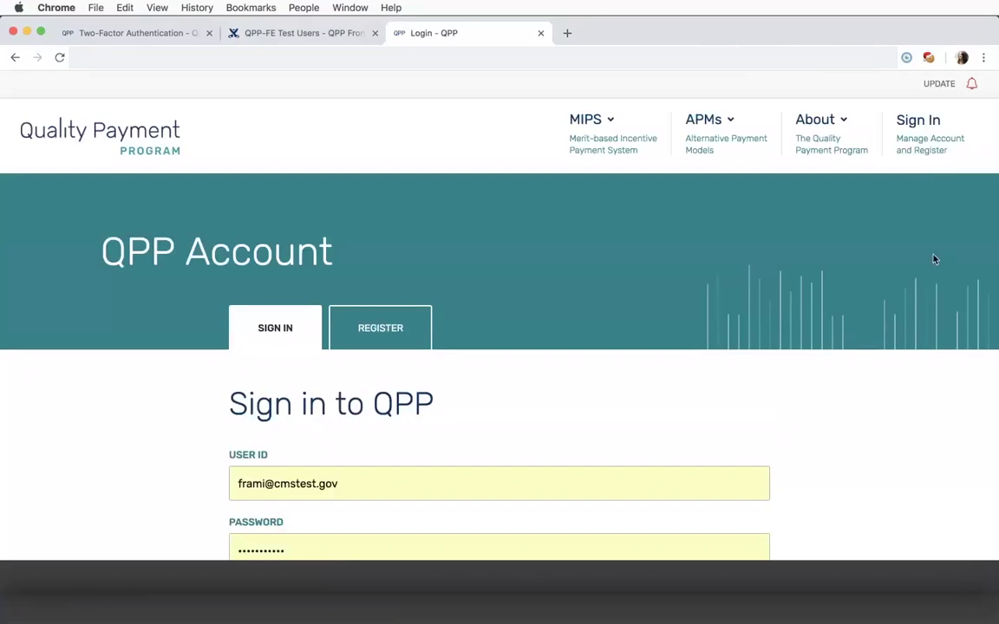
scroll(935, 260, down, 1)
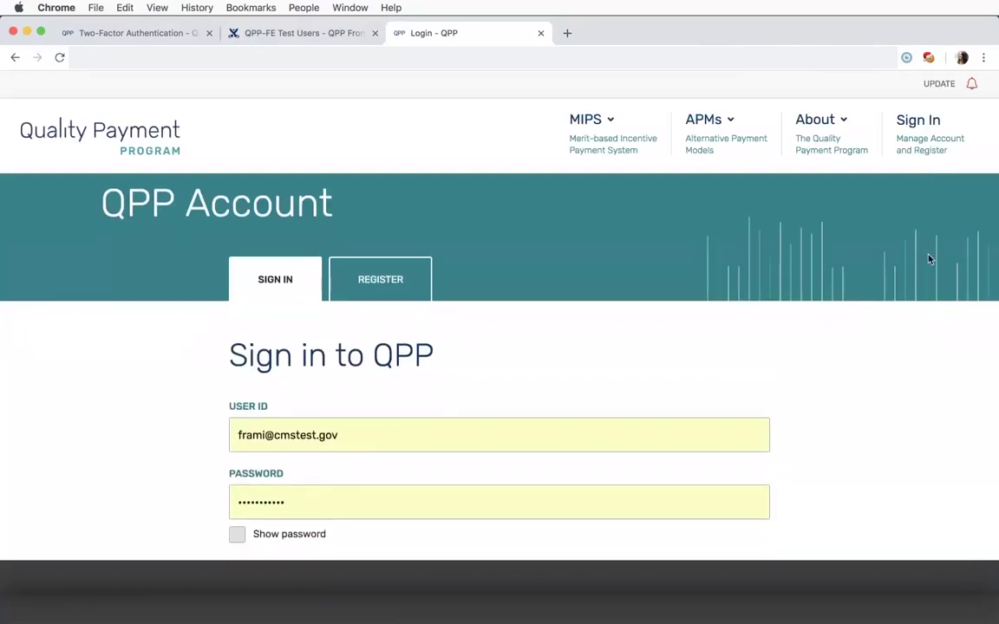
click(392, 274)
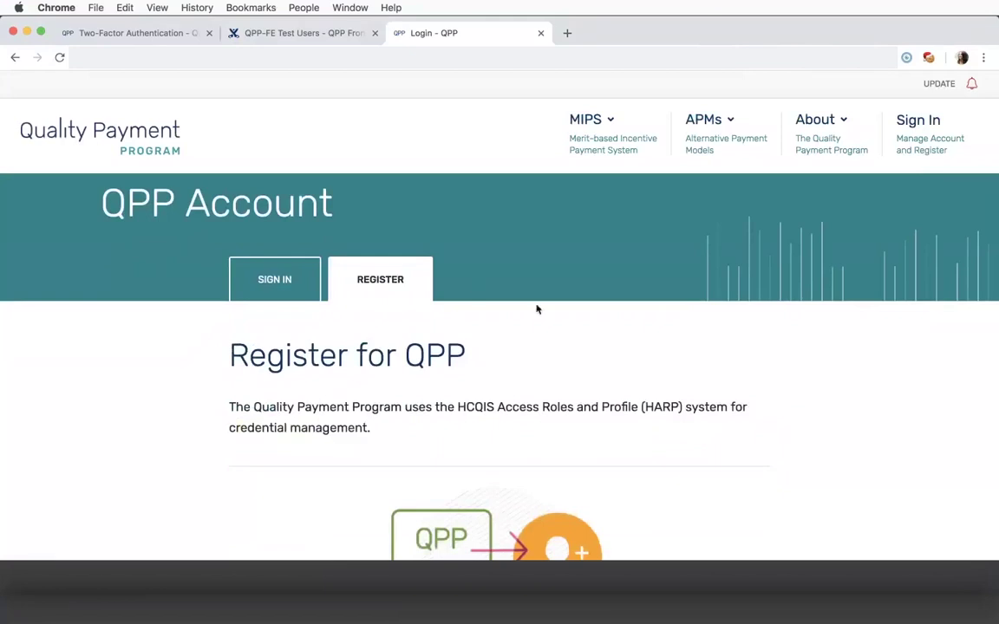
scroll(537, 309, down, 2)
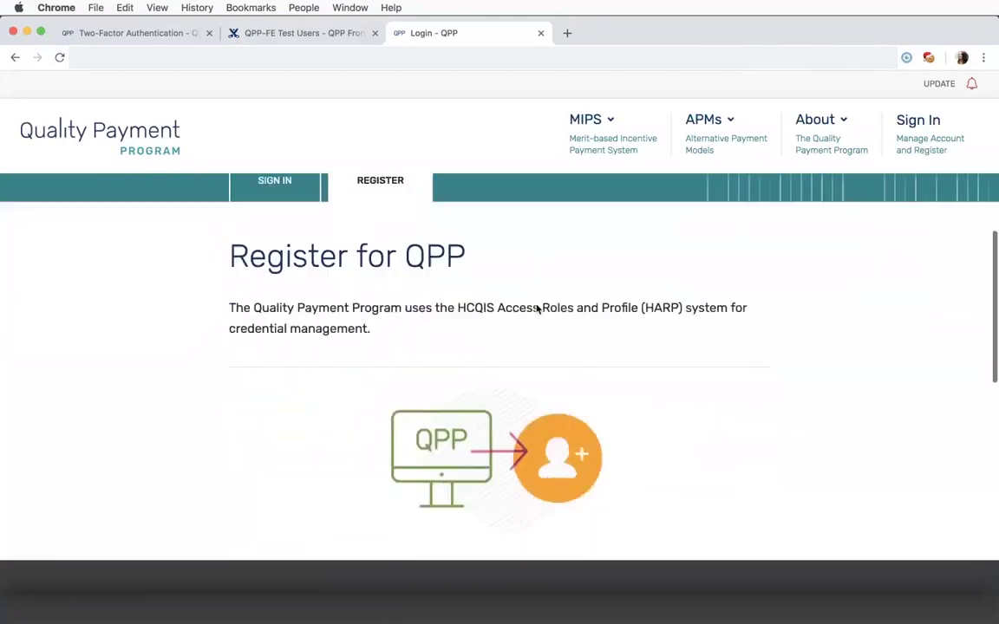
scroll(537, 310, down, 5)
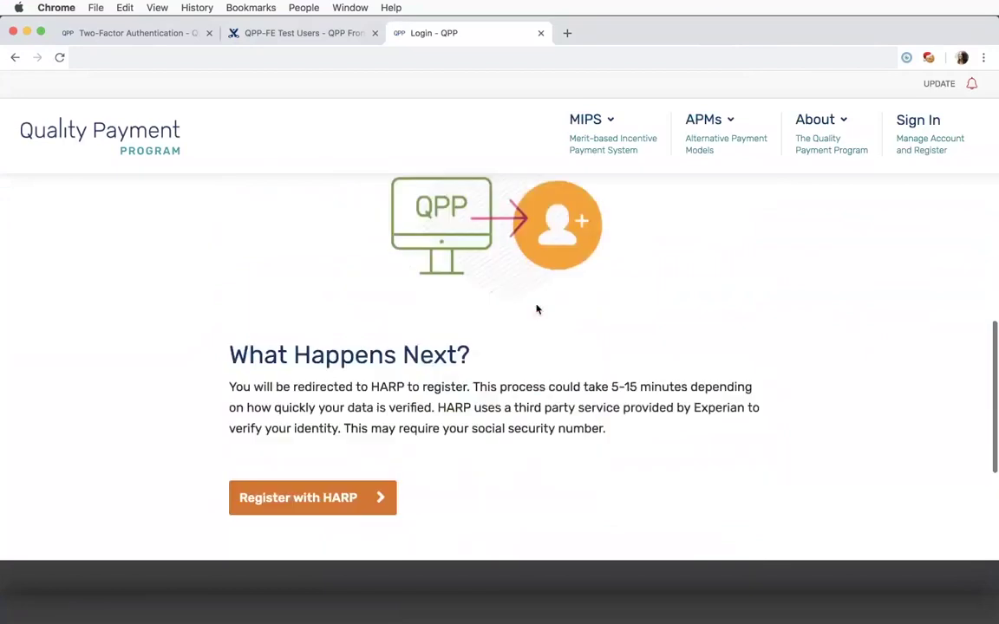
Step: Fill in the person's first and last name, date of birth, and e-mail address entered twice
scroll(537, 310, down, 1)
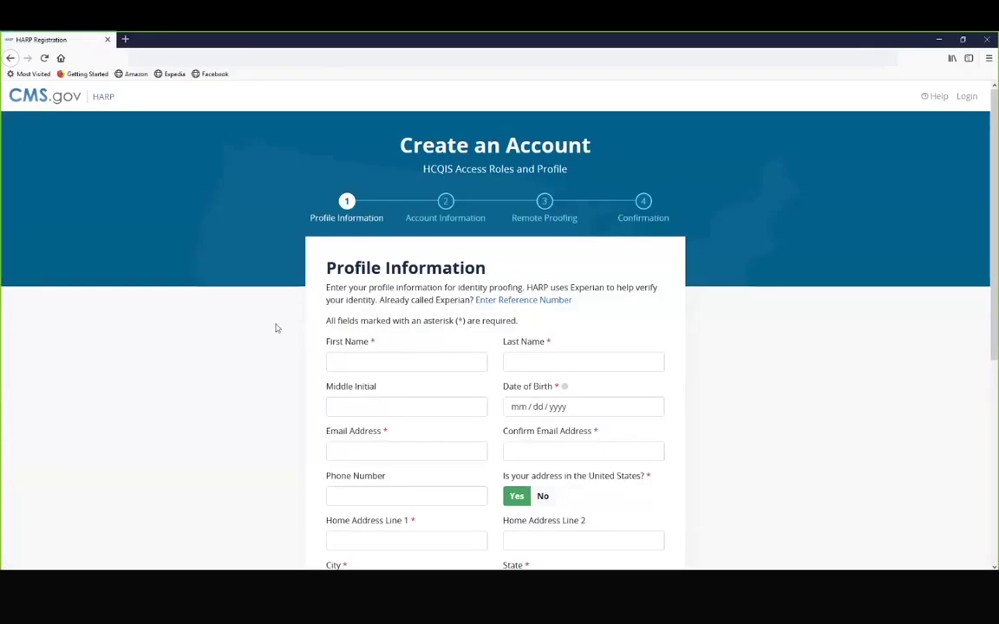
click(352, 360)
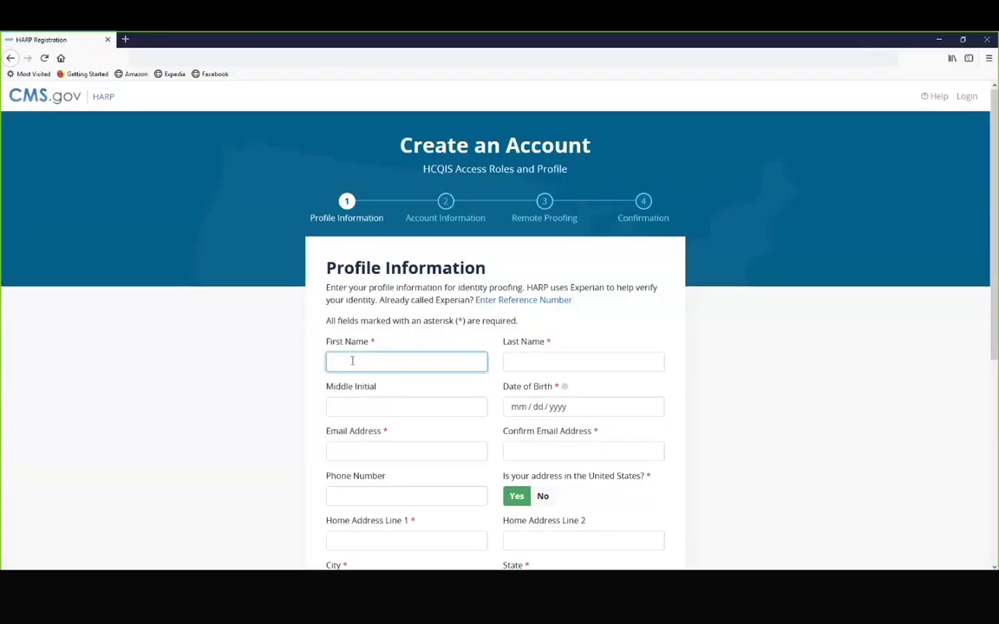
key(Tab)
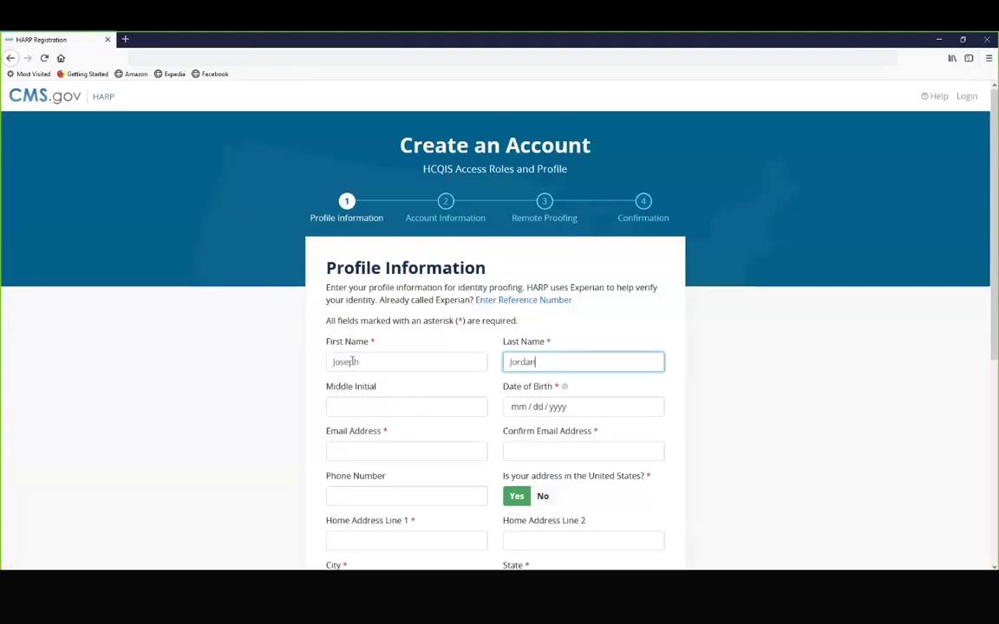
key(Tab)
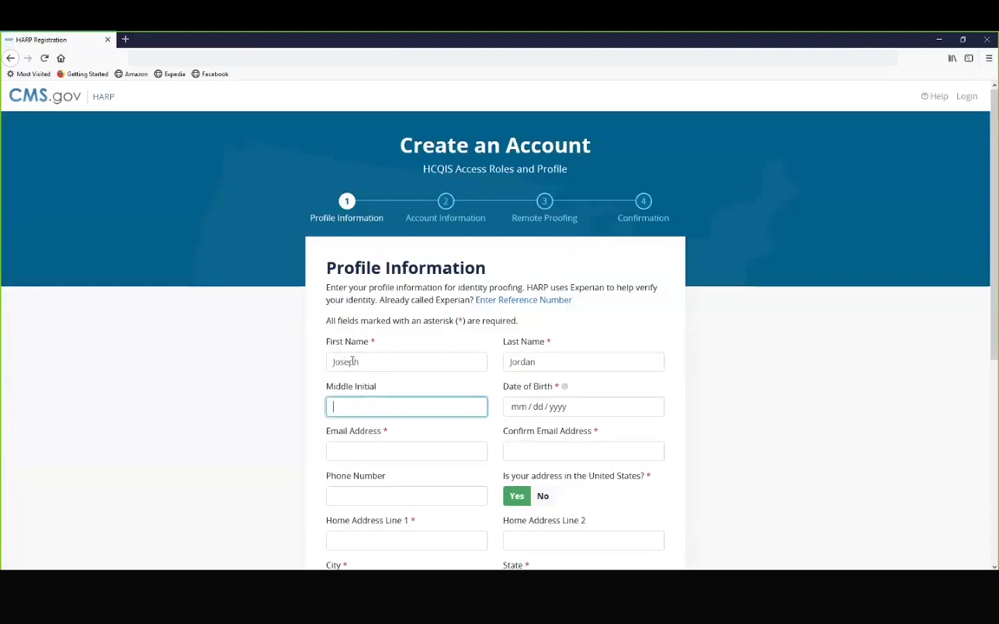
key(Tab)
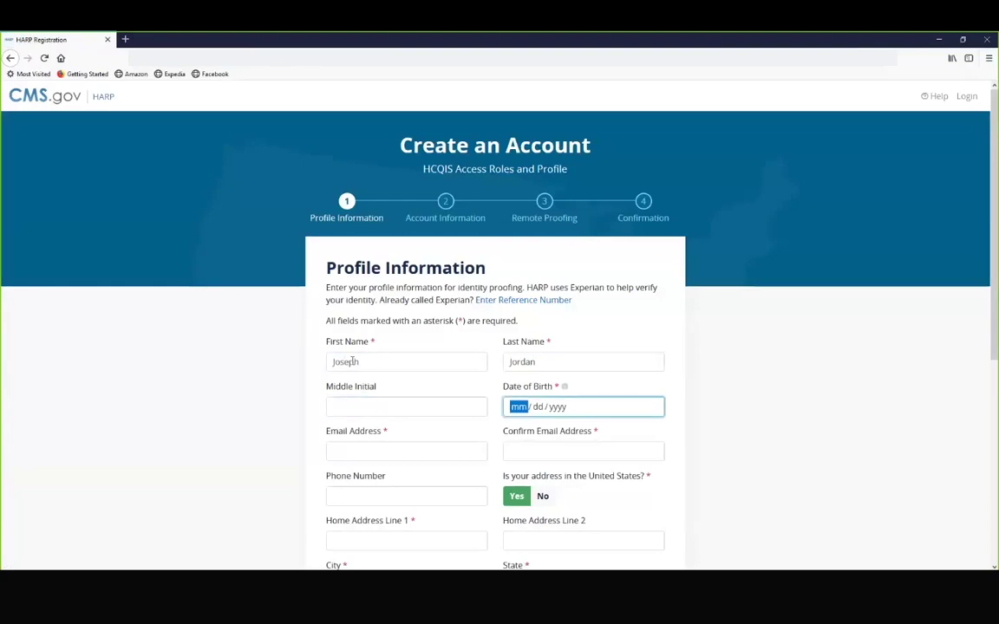
text(03 / 28 / )
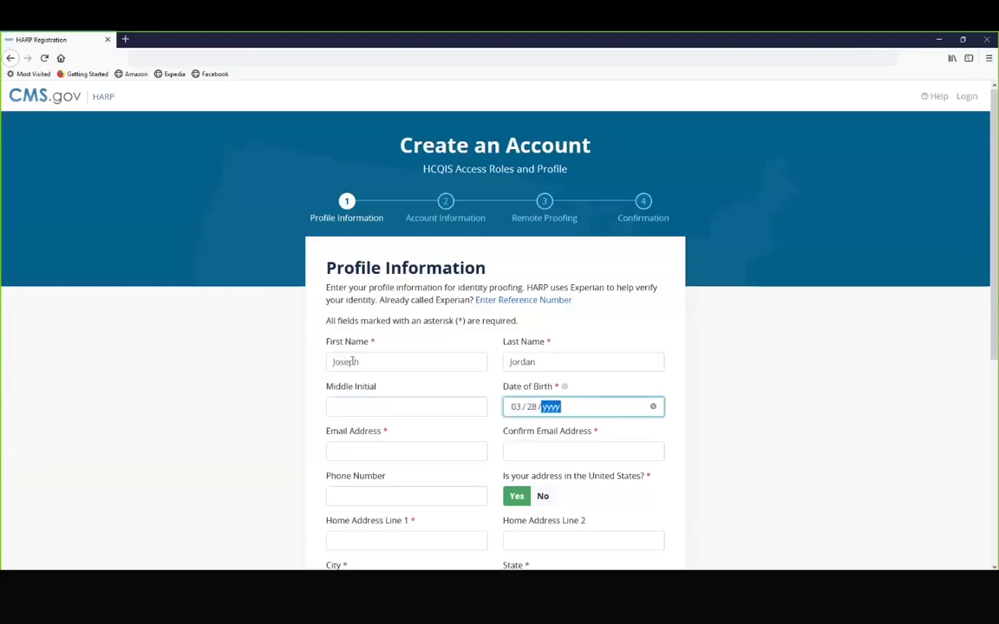
text(1967)
key(Tab)
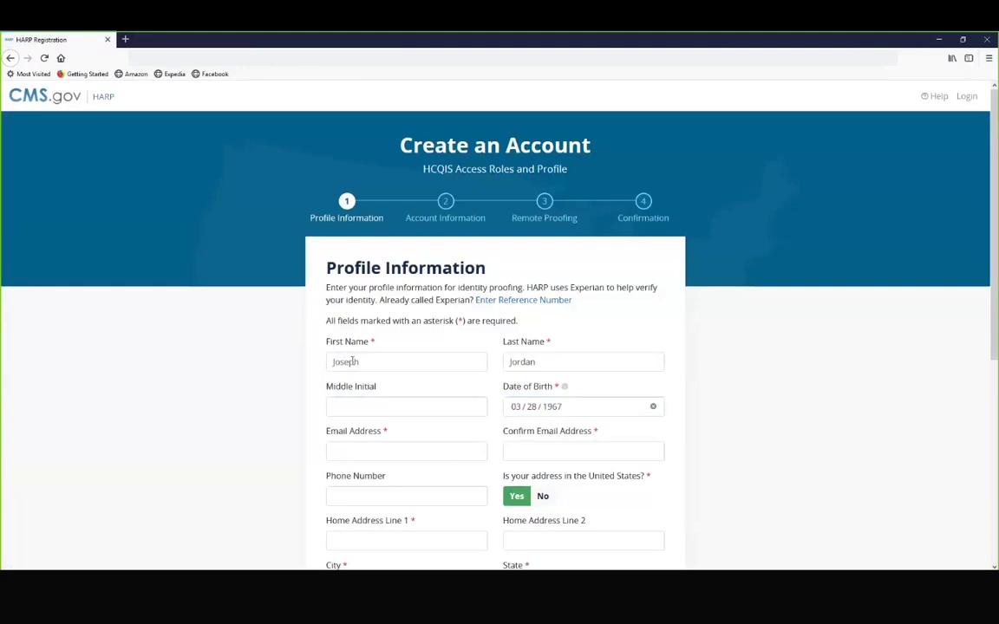
key(Tab)
text(jjordan@)
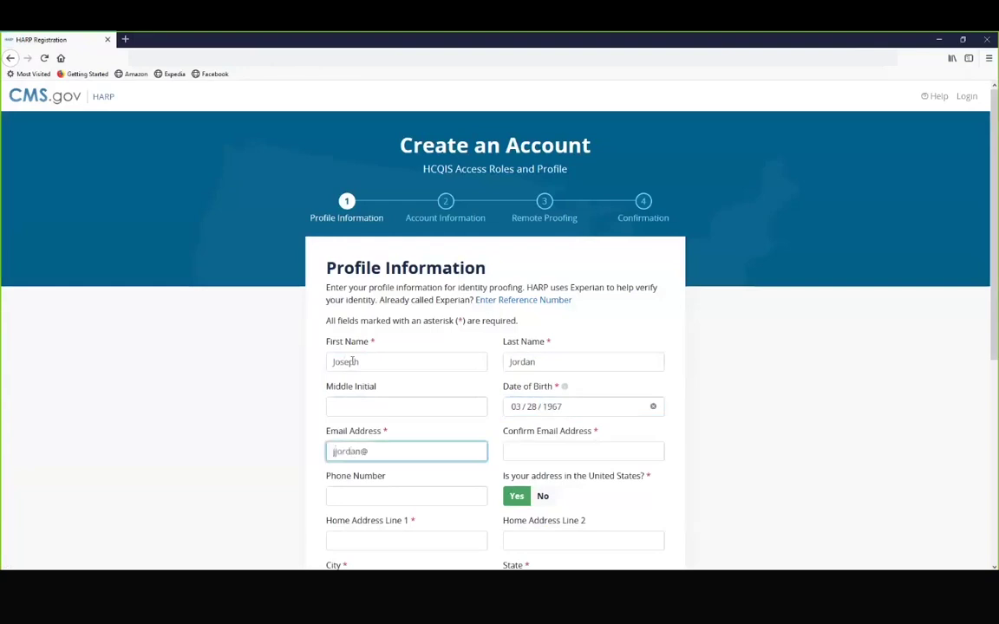
text(test.com)
key(Tab)
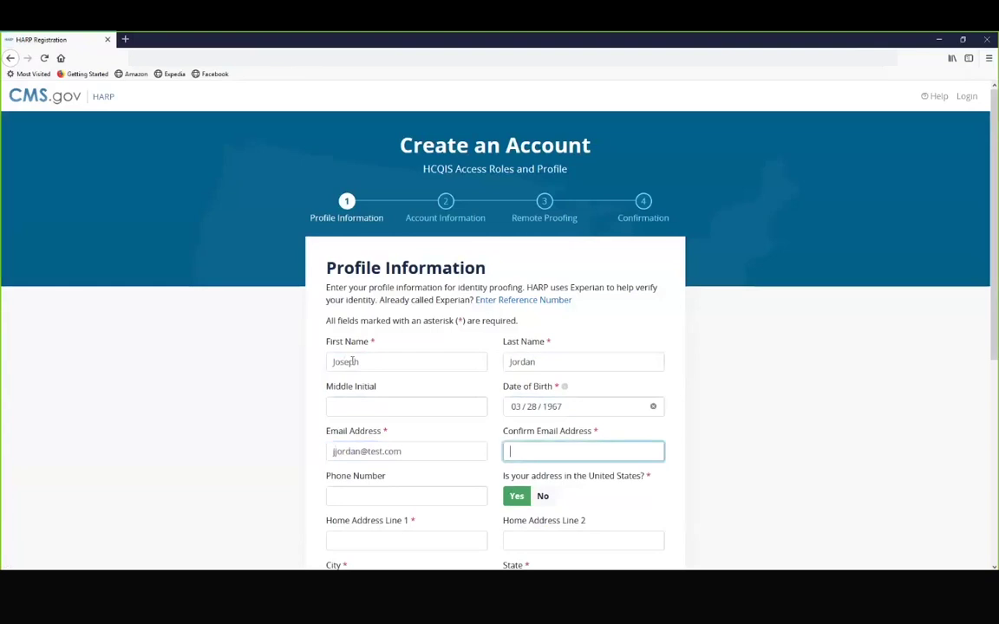
text(jjordan@test.com)
key(Tab)
Step: Leave the phone blank, enter the home address and city, and select Pennsylvania as state
click(295, 322)
scroll(334, 360, down, 1)
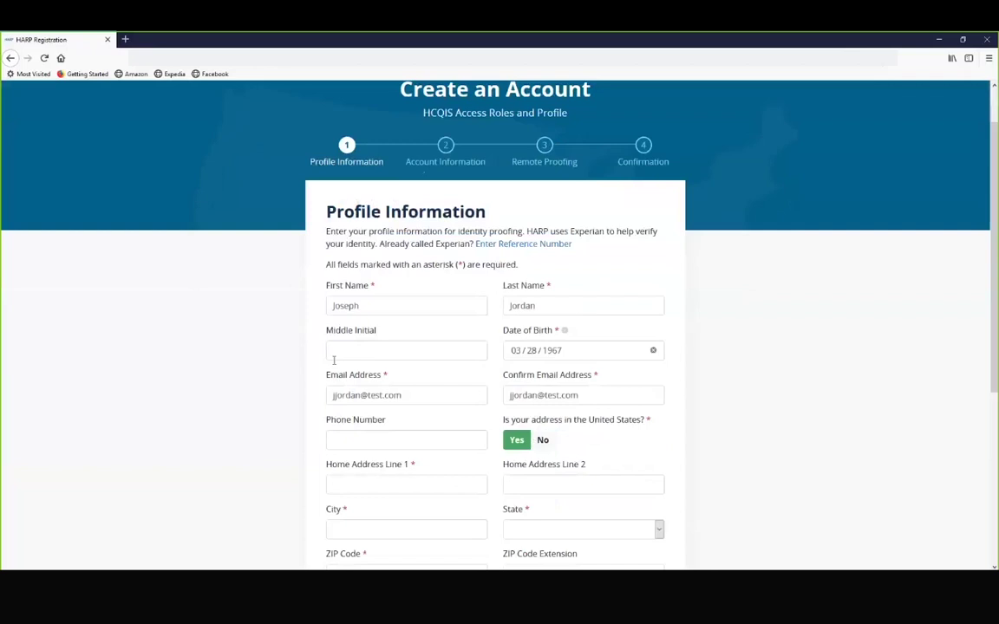
scroll(334, 360, down, 3)
click(348, 324)
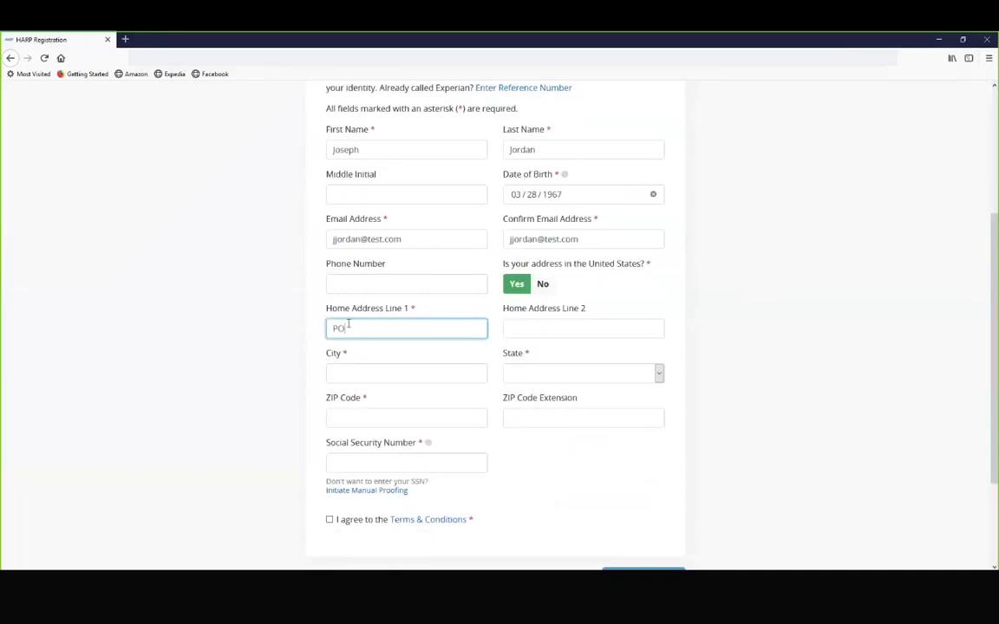
key(Tab)
key(Tab)
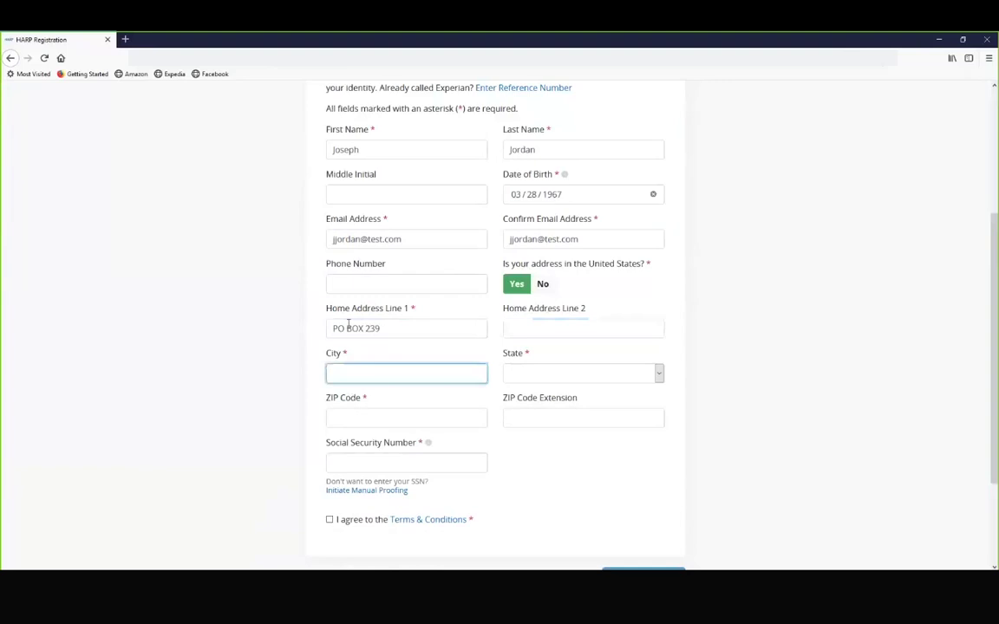
text(Chester)
click(579, 373)
scroll(589, 287, down, 10)
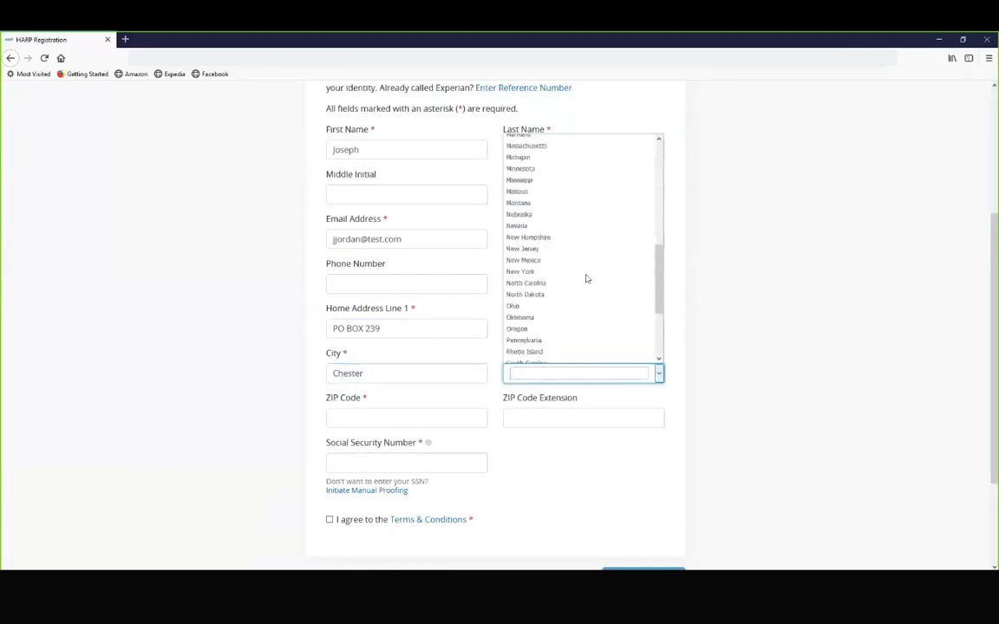
click(553, 245)
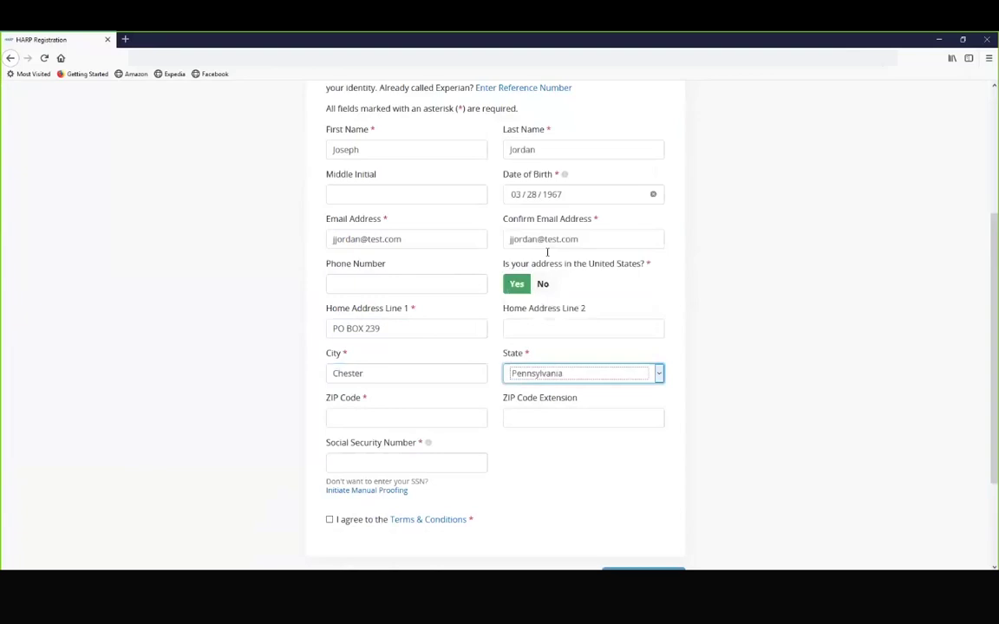
Step: Enter the ZIP code and SSN, skipping the extension, and accept the Terms & Conditions
click(415, 417)
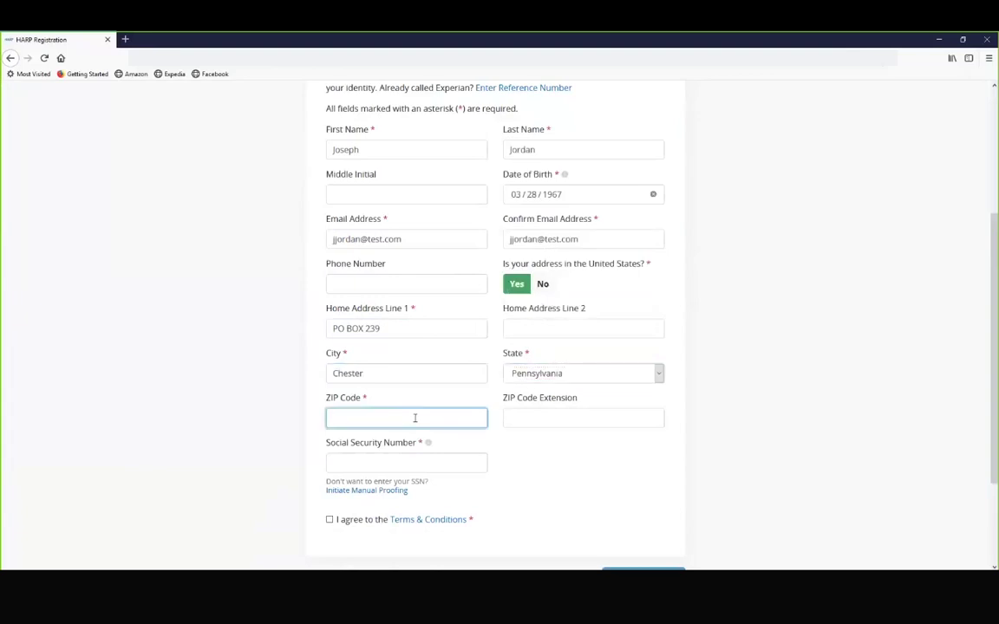
text(19016)
key(Tab)
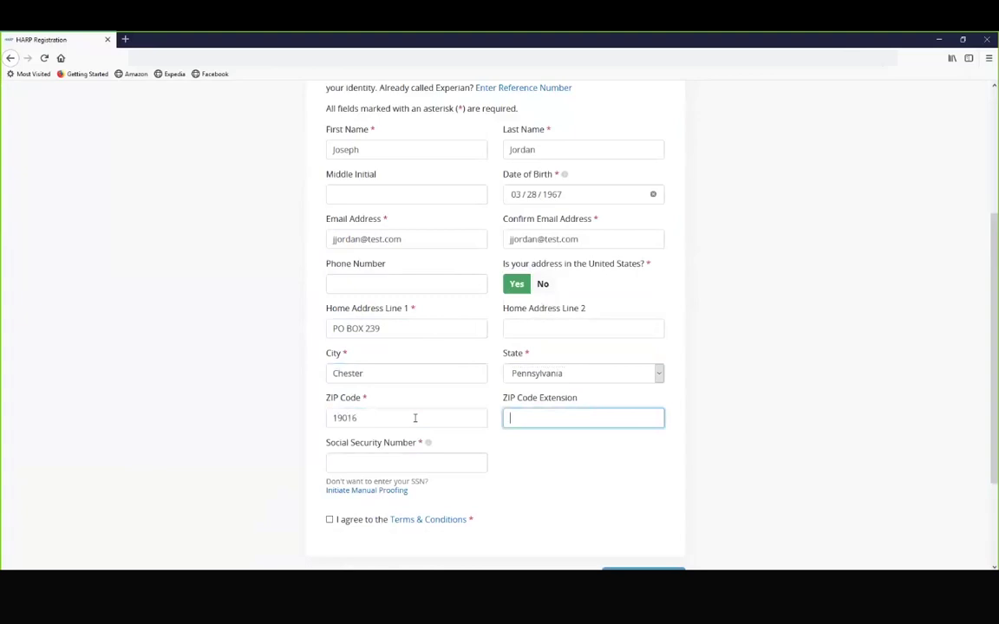
key(Tab)
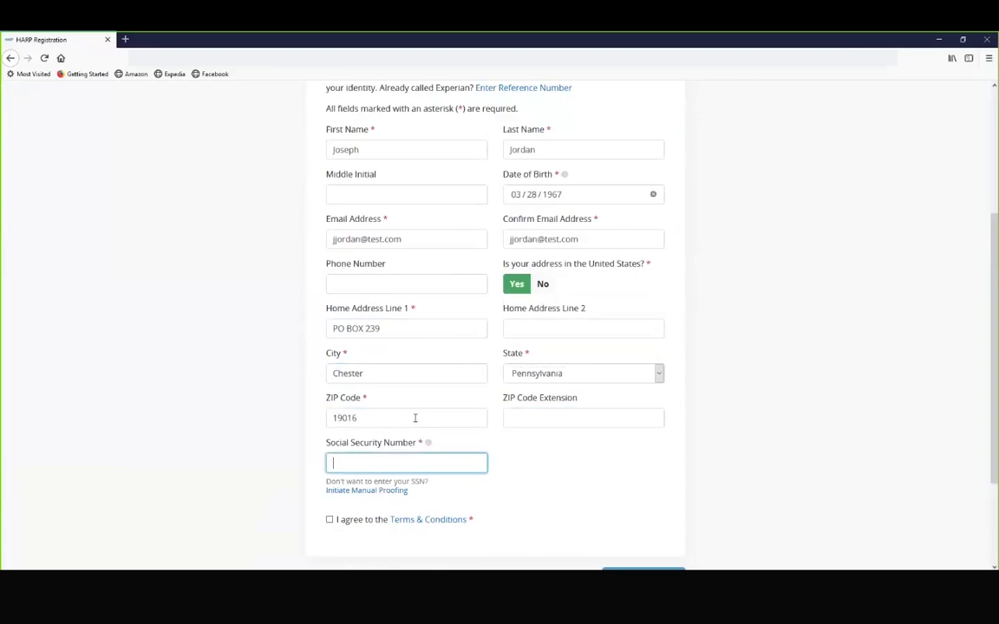
text(123456789)
scroll(414, 418, down, 2)
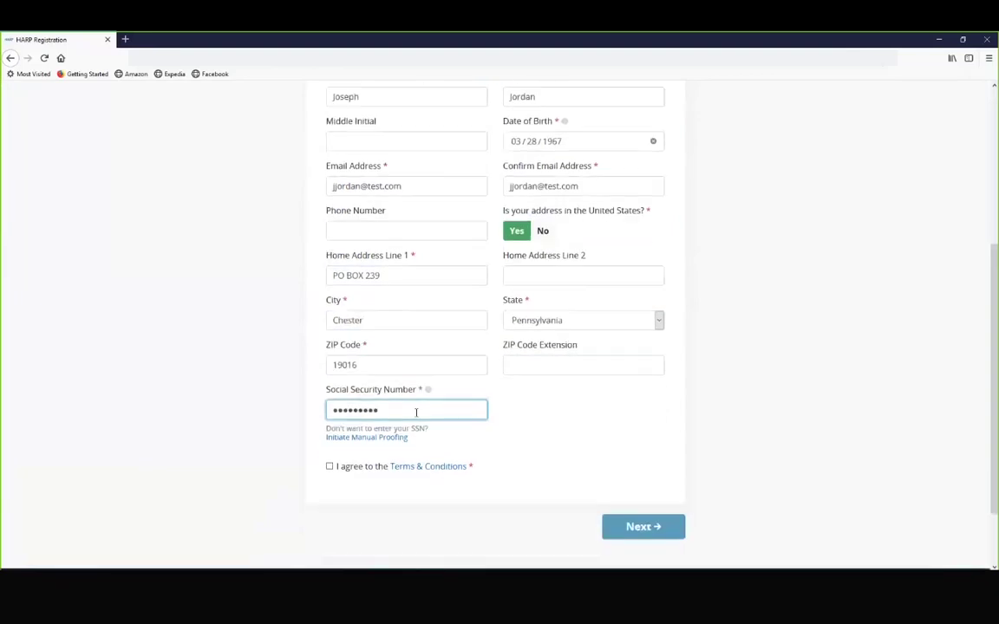
click(364, 473)
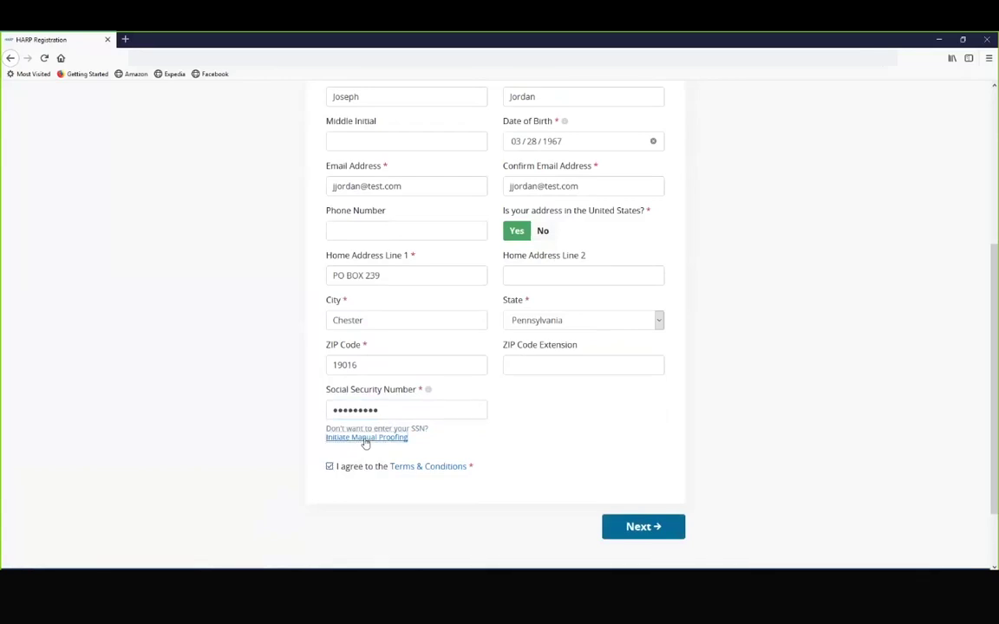
click(365, 438)
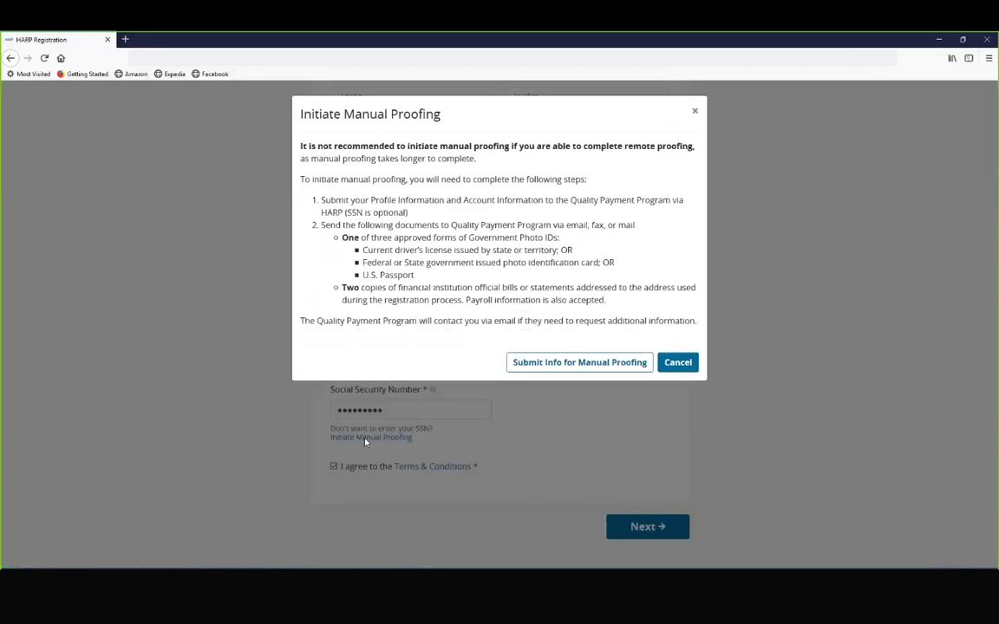
click(678, 363)
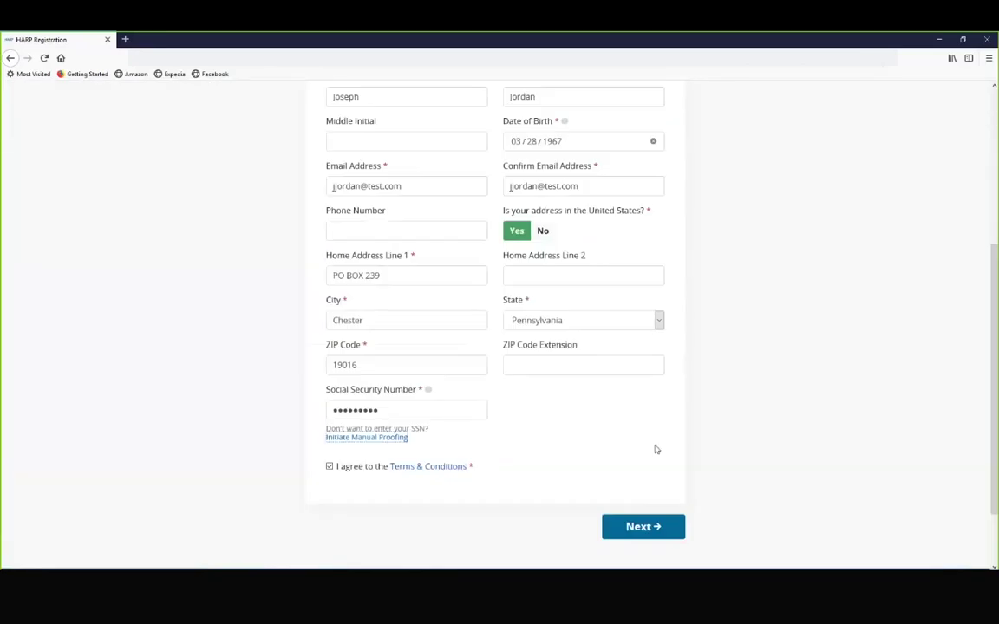
Step: Submit the profile, then enter a new user ID and the password twice
click(642, 526)
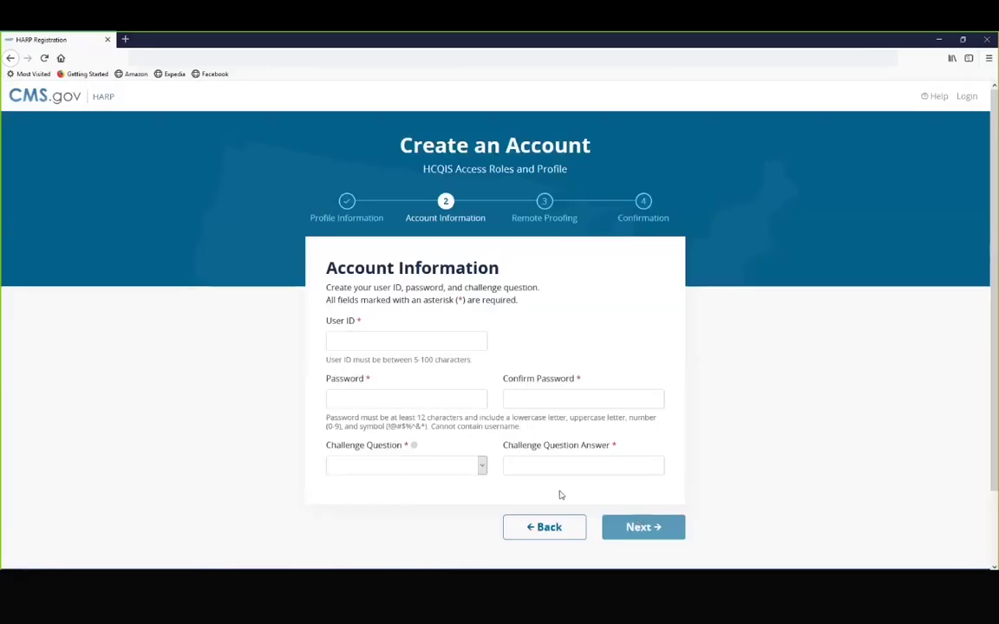
click(360, 341)
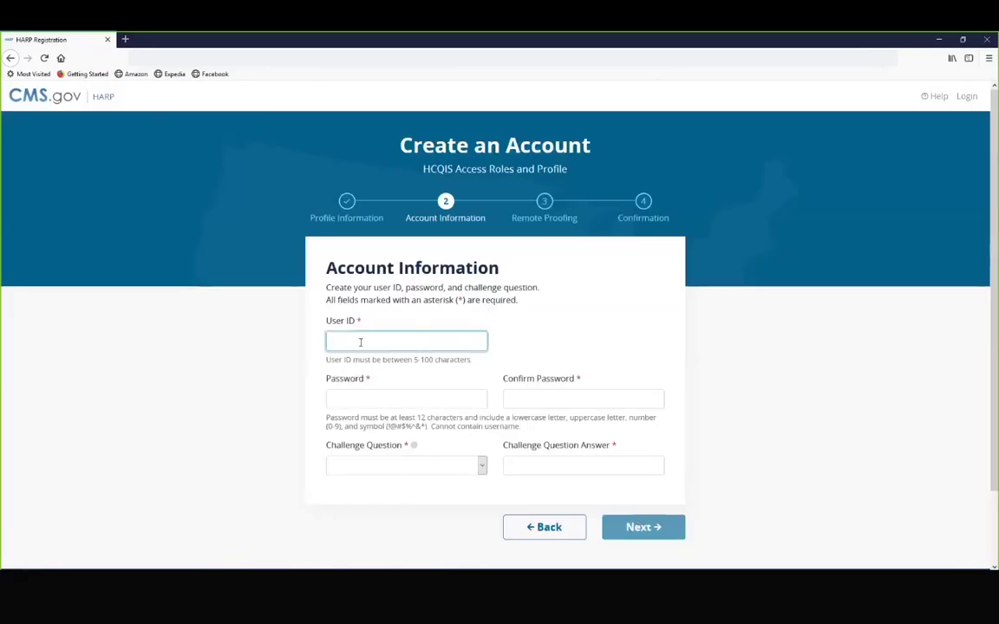
key(Tab)
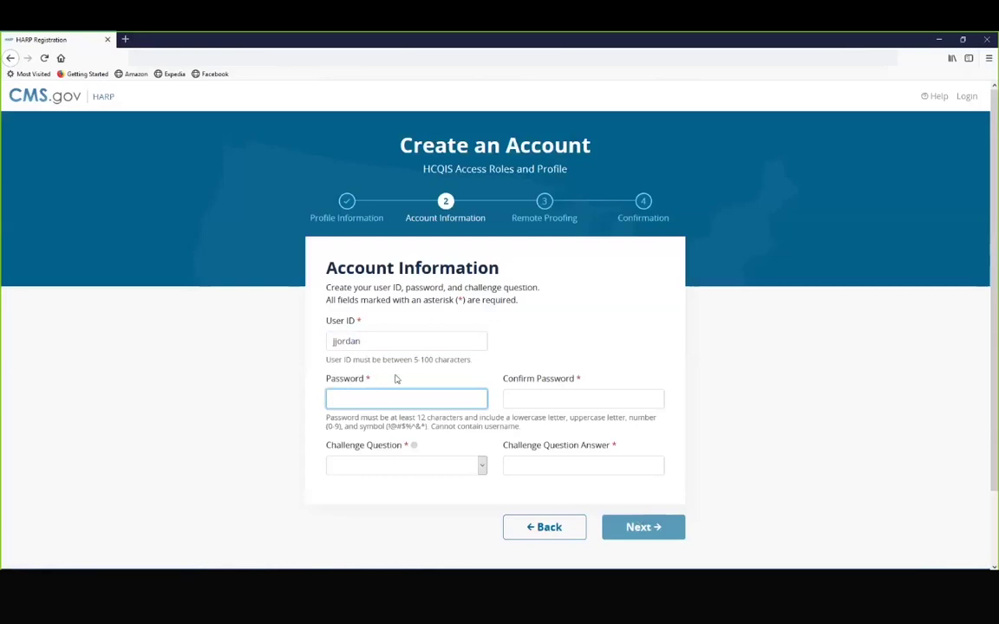
text(••••••••••••)
text(•••)
key(Tab)
text(••••••••••)
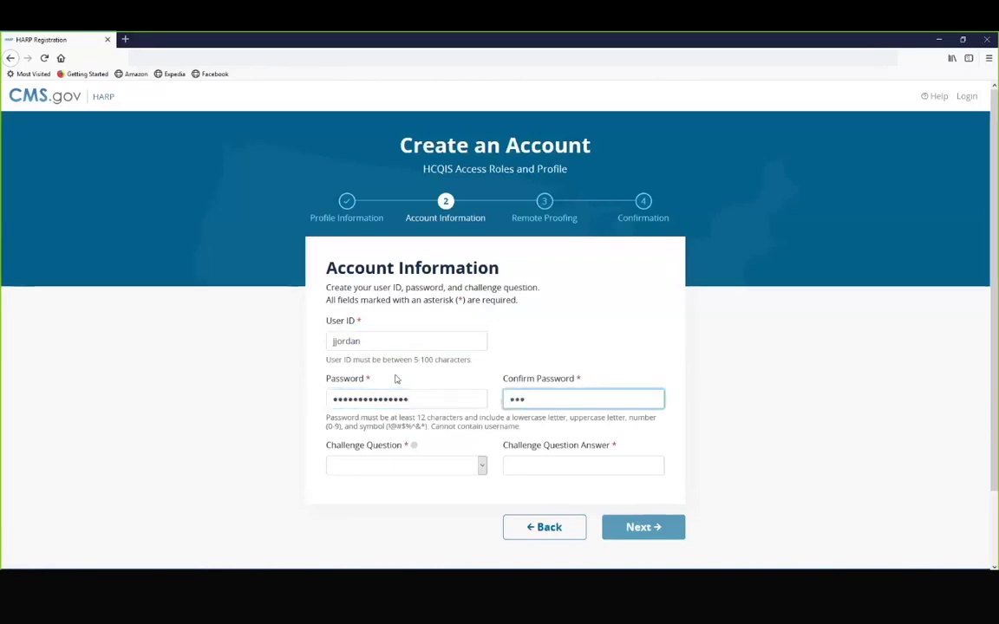
text(•••••)
Step: Choose the favorite-vacation challenge question, enter its answer, and submit the account information
click(482, 466)
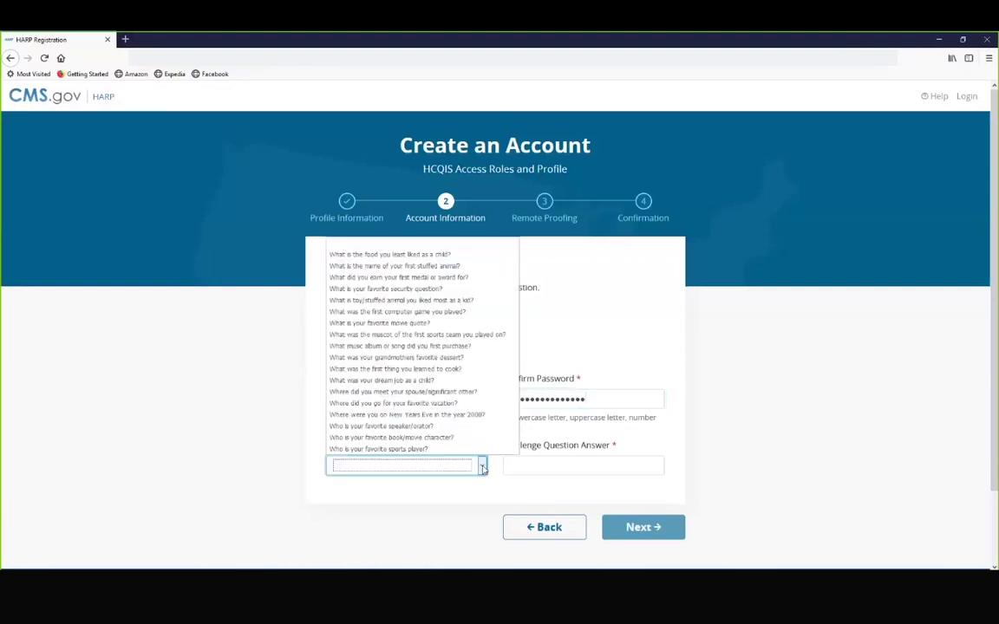
click(433, 403)
click(528, 466)
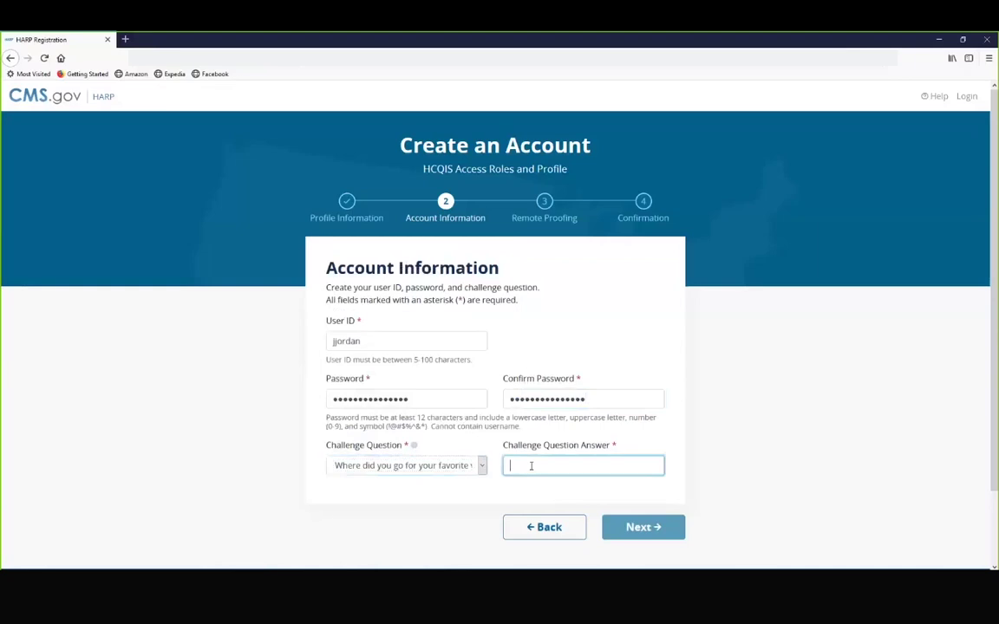
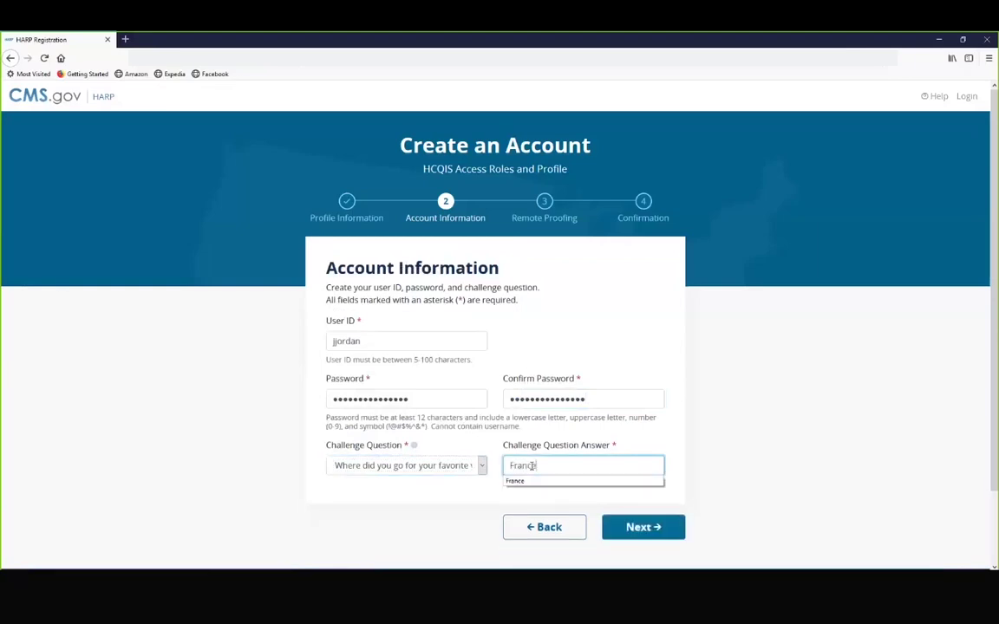
click(542, 480)
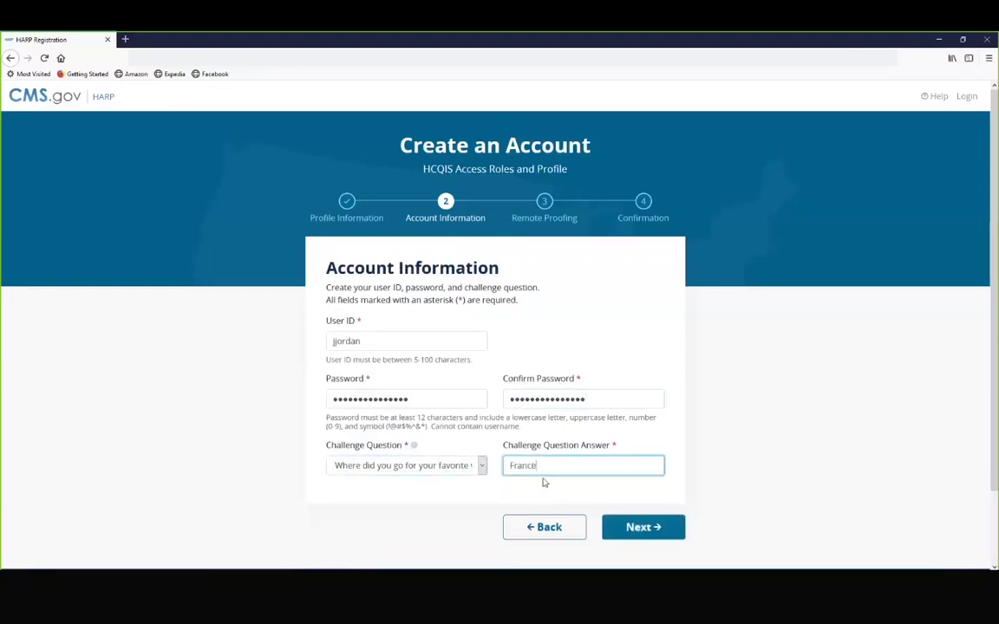
click(682, 474)
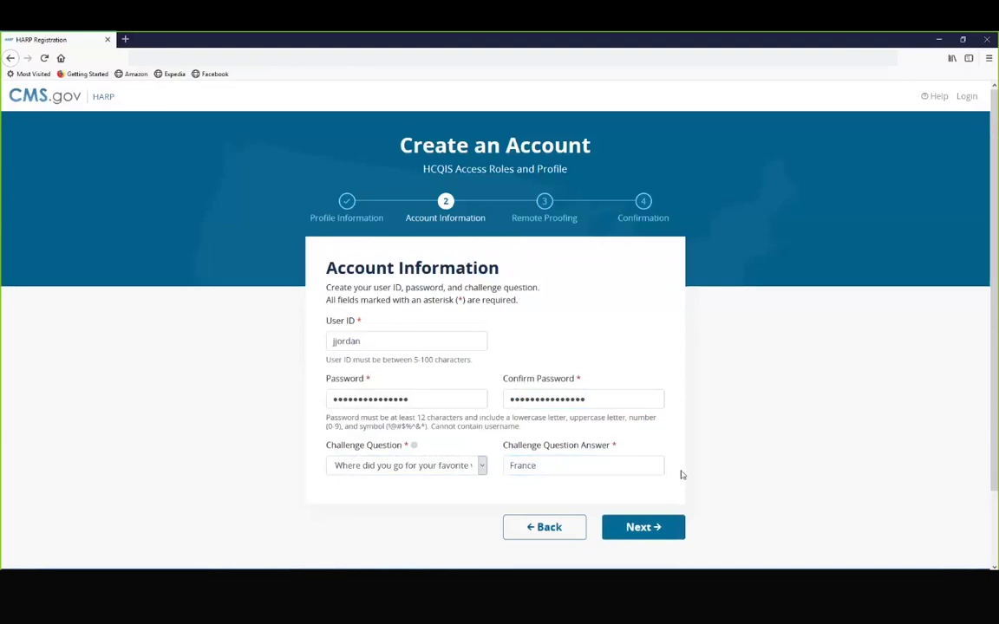
click(639, 526)
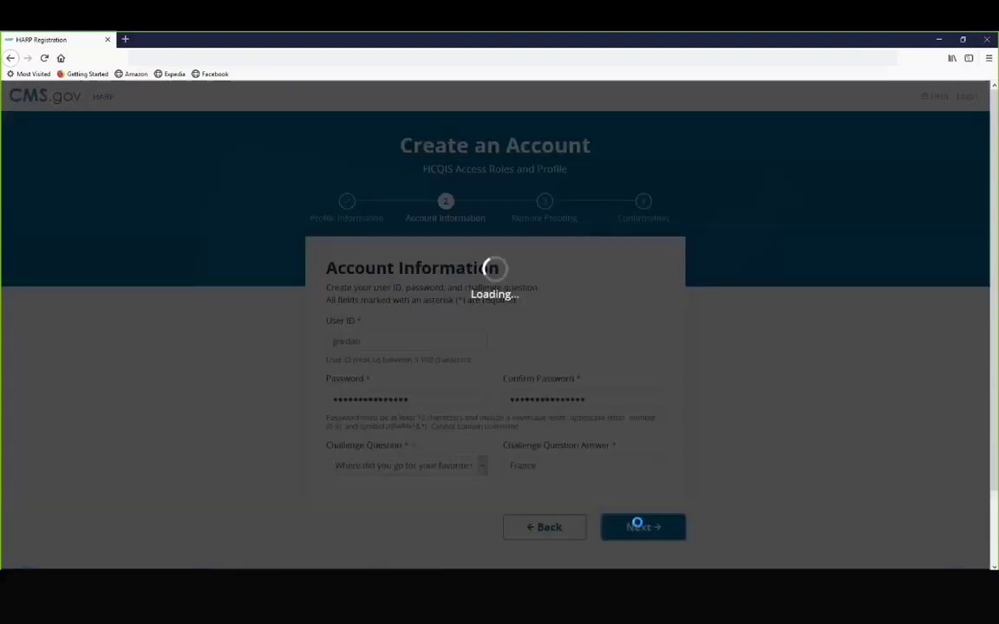
Step: Replace the already-taken user ID with a new, longer user ID
click(382, 375)
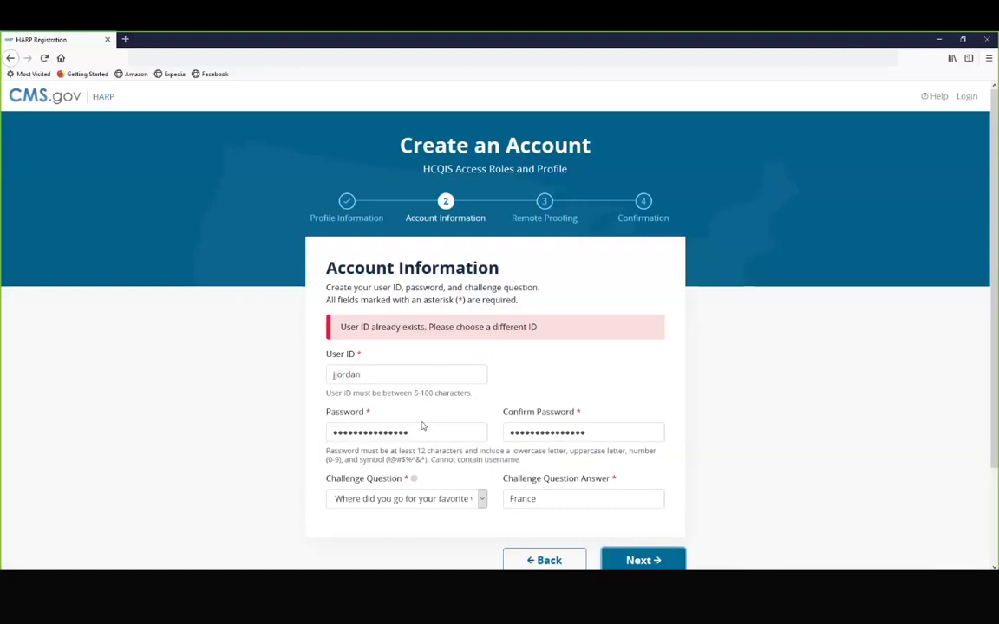
double_click(335, 374)
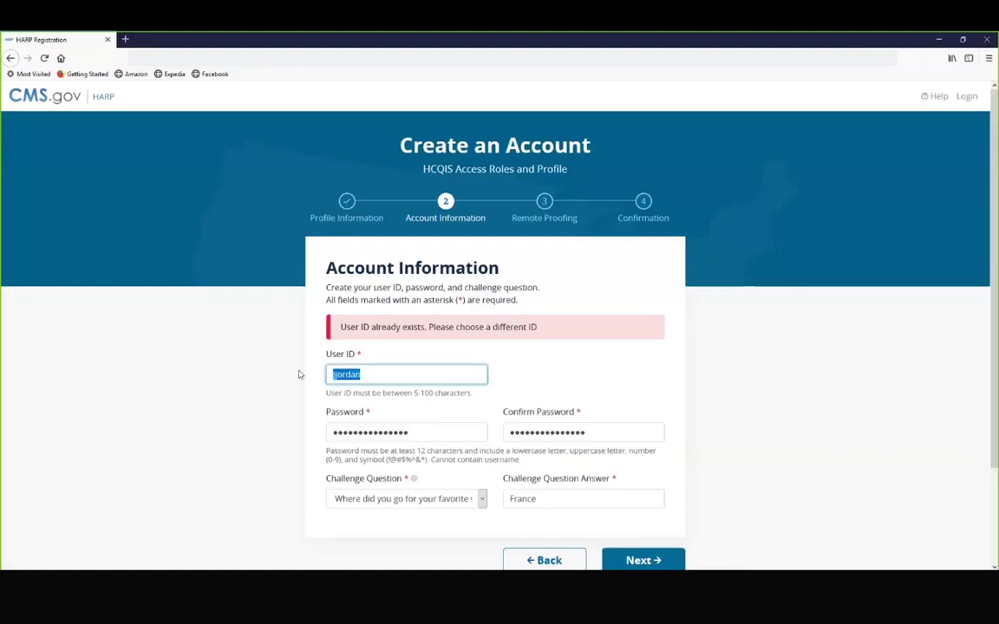
key(BackSpace)
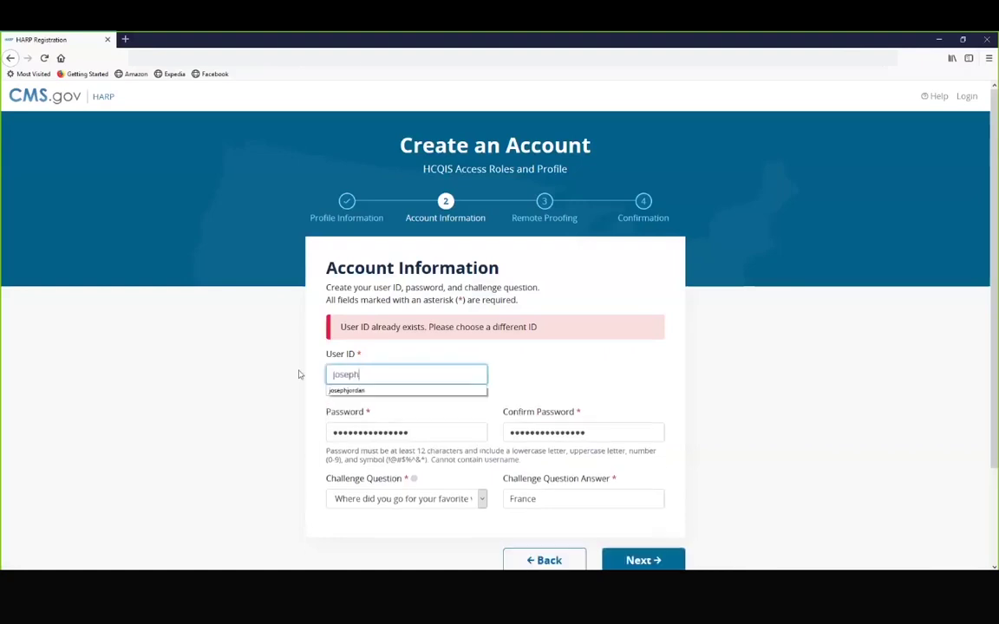
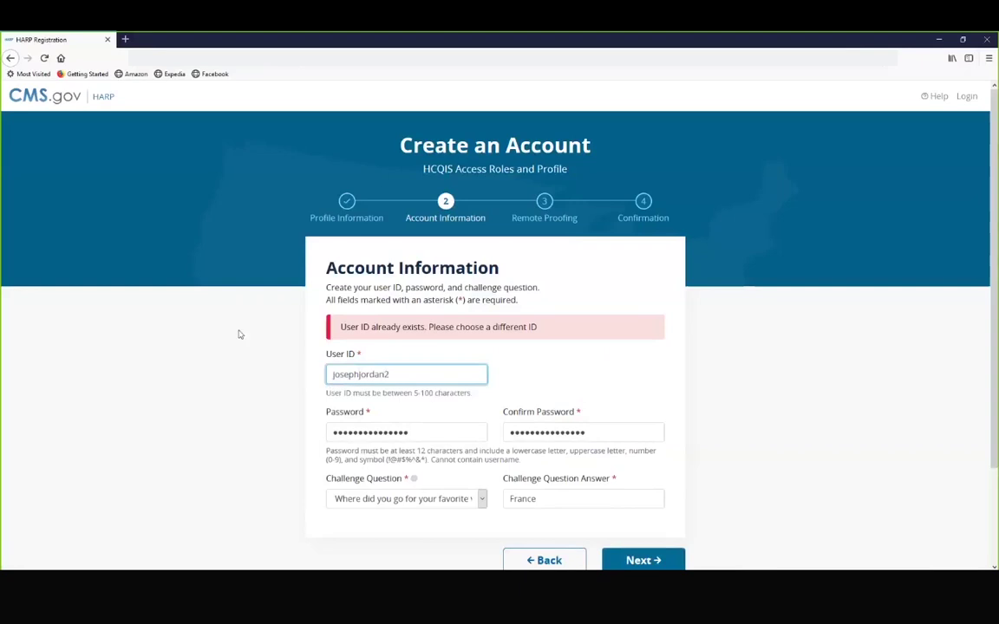
scroll(240, 334, down, 2)
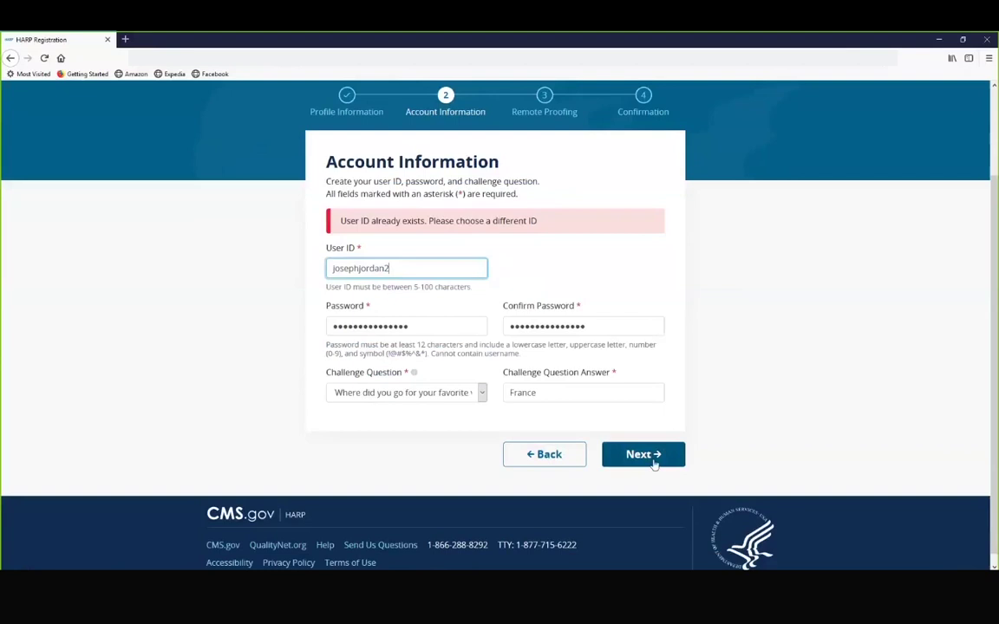
click(652, 458)
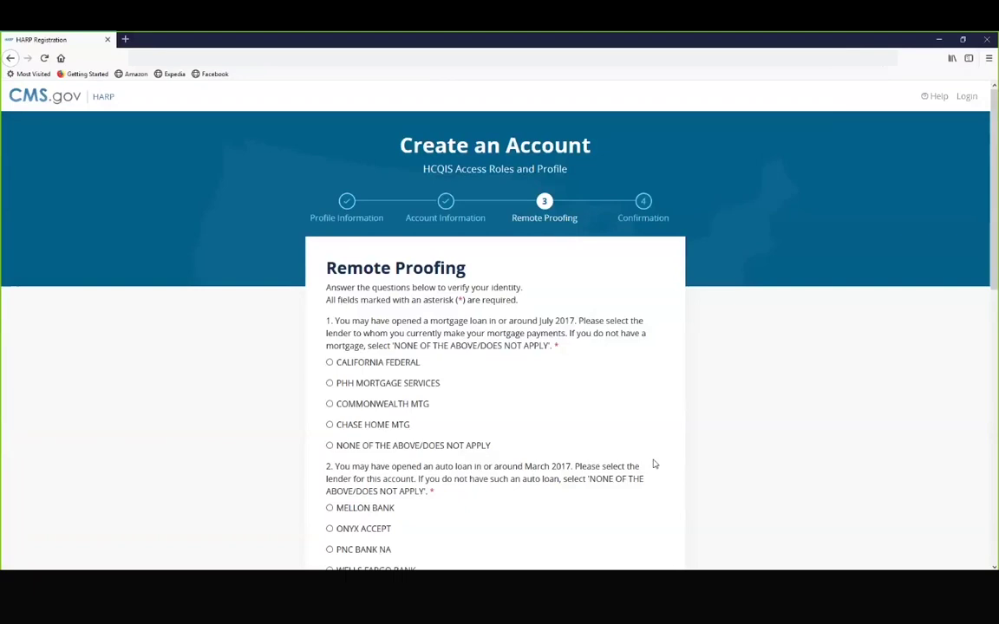
scroll(616, 417, down, 1)
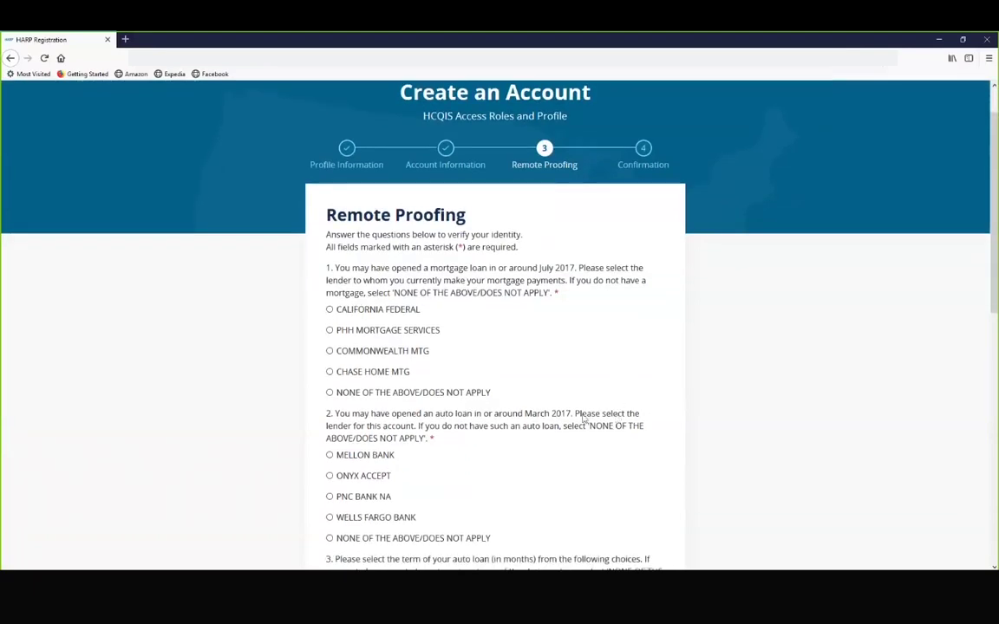
click(330, 330)
scroll(334, 343, down, 2)
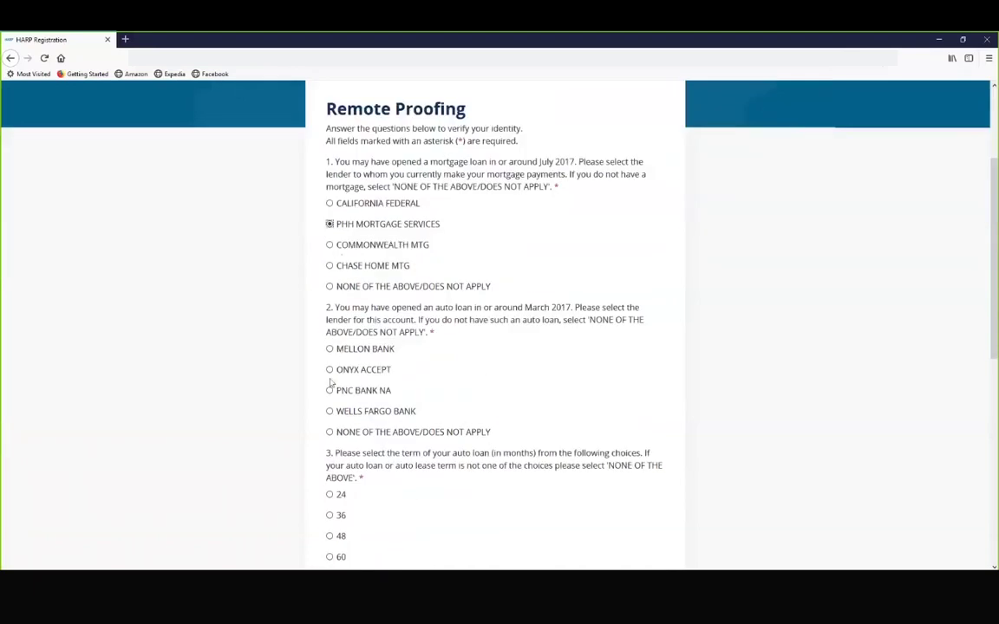
click(330, 391)
scroll(332, 395, down, 3)
click(334, 400)
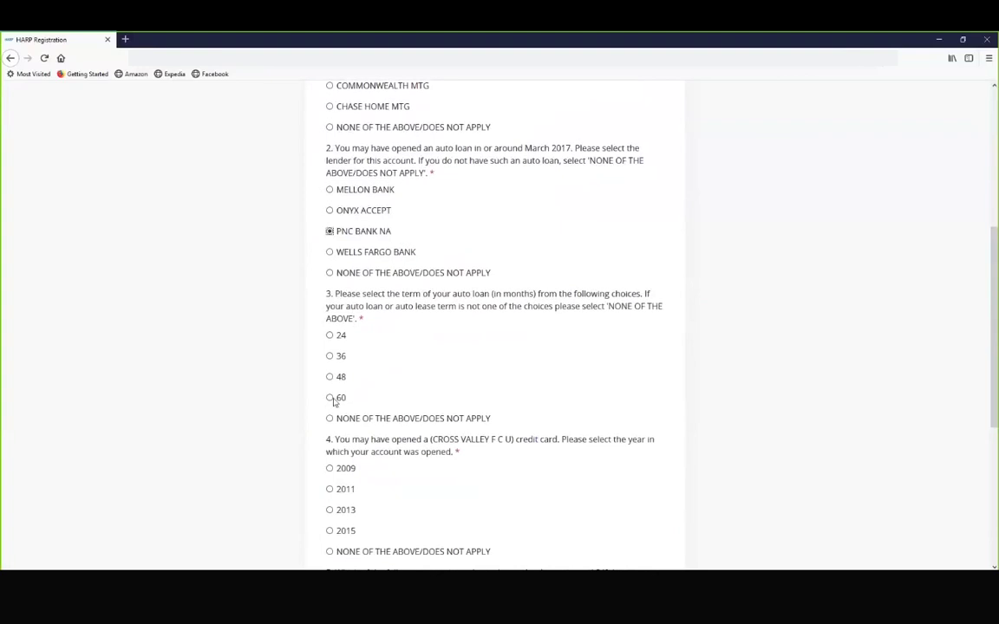
Step: Answer NONE OF THE ABOVE for the credit card and bank questions, then pass reCAPTCHA
scroll(339, 404, down, 2)
scroll(338, 406, down, 1)
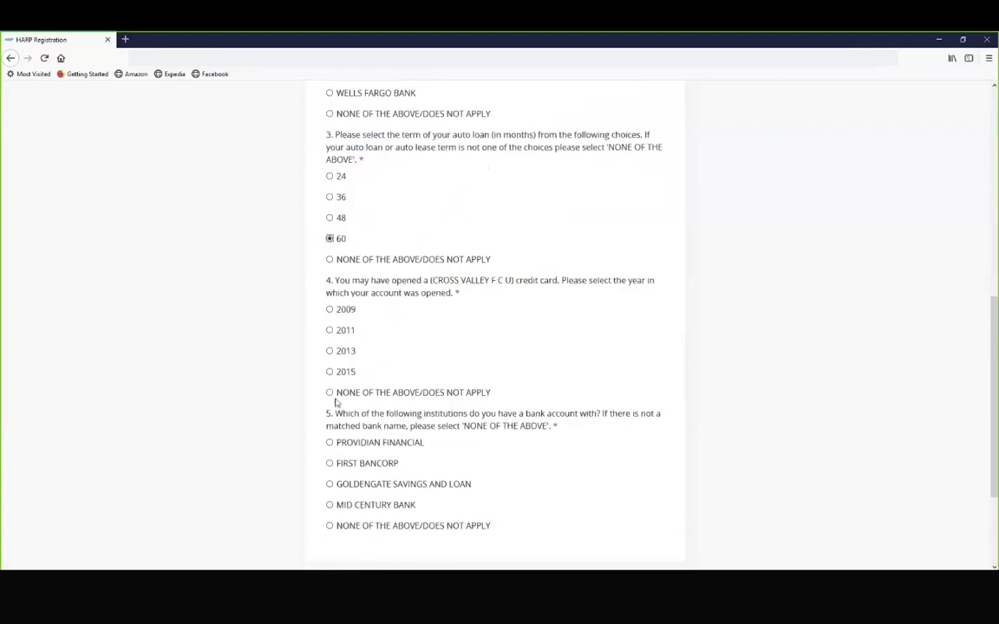
click(332, 393)
scroll(336, 407, down, 2)
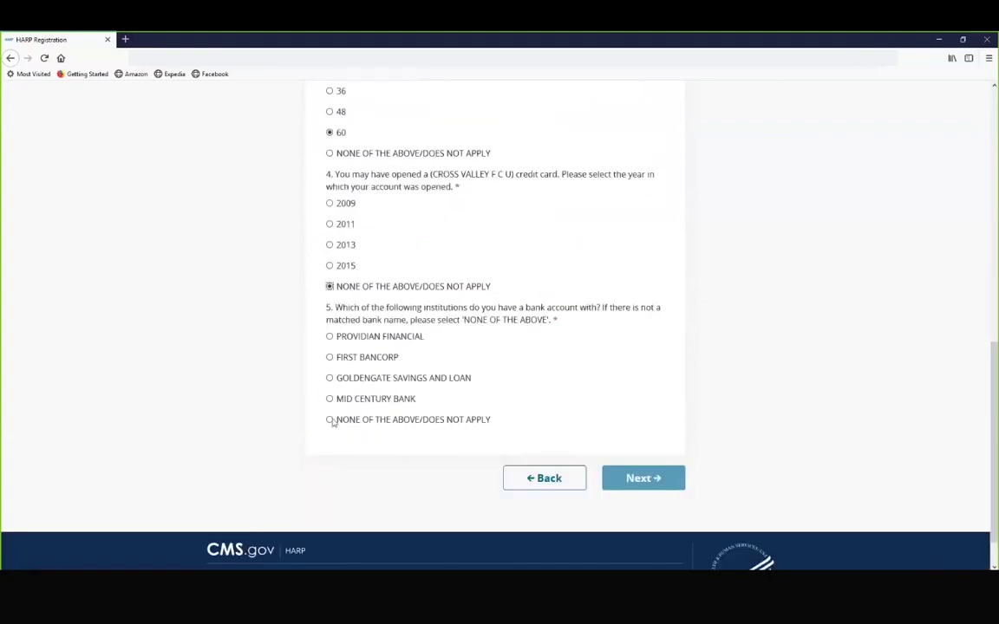
click(330, 420)
scroll(302, 424, down, 1)
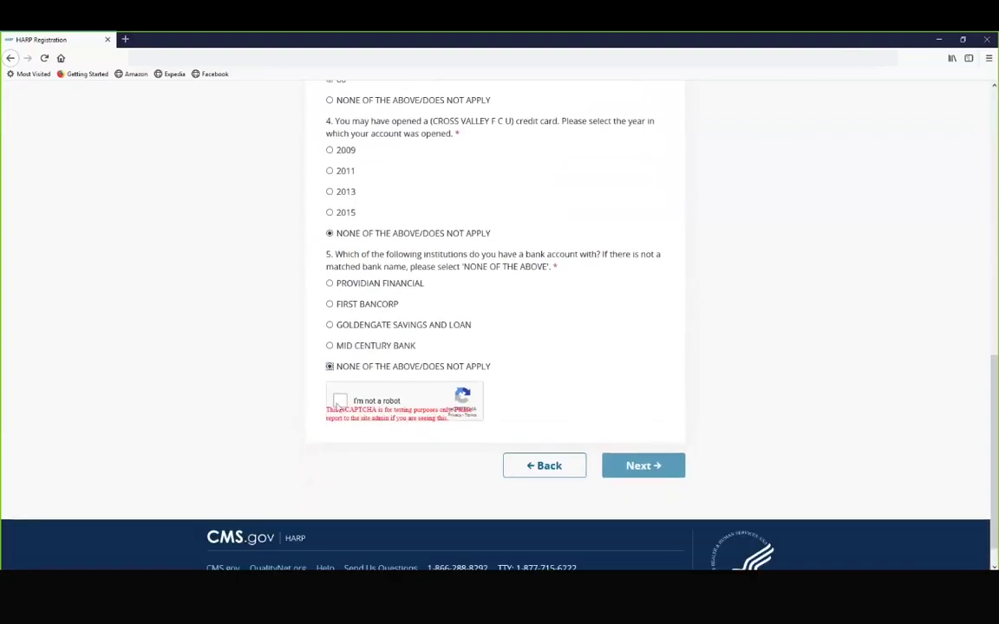
click(341, 404)
Step: Submit the Remote Proofing answers and continue to Login to Complete Setup
click(636, 472)
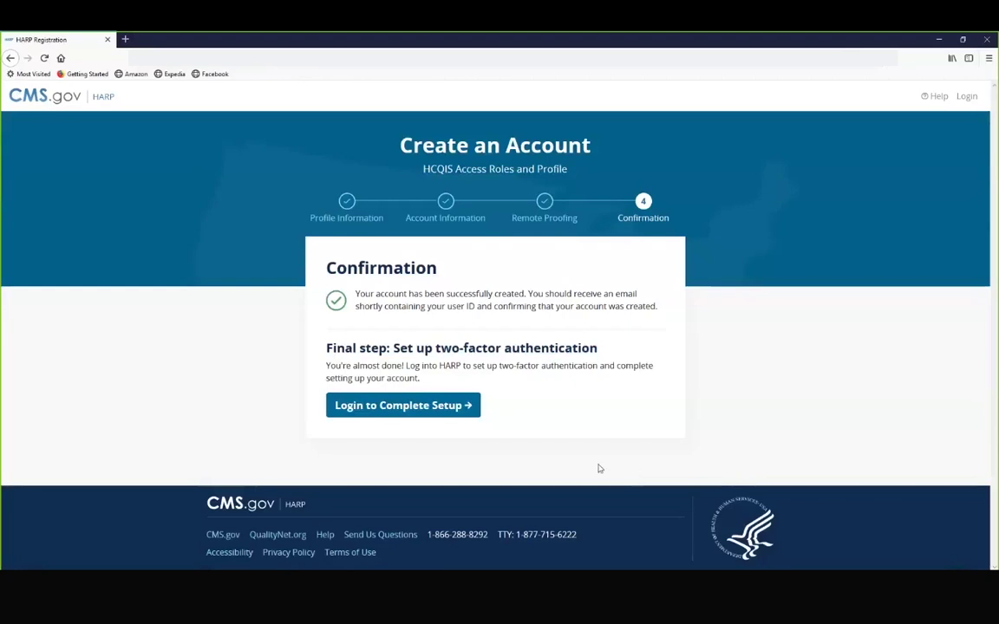
click(397, 407)
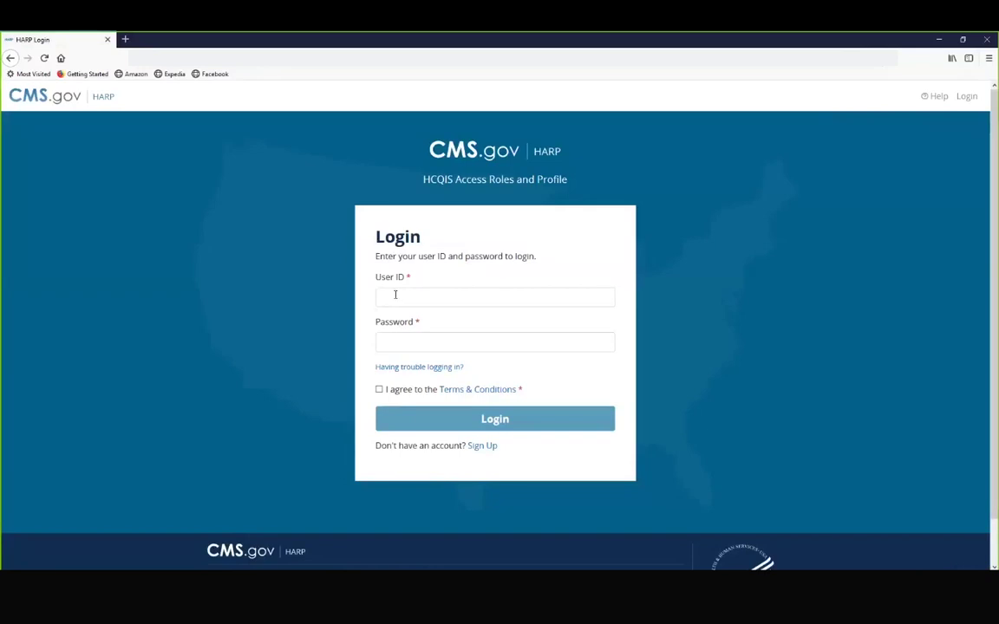
Step: Log in with the new user ID and password, agreeing to the Terms & Conditions
click(395, 295)
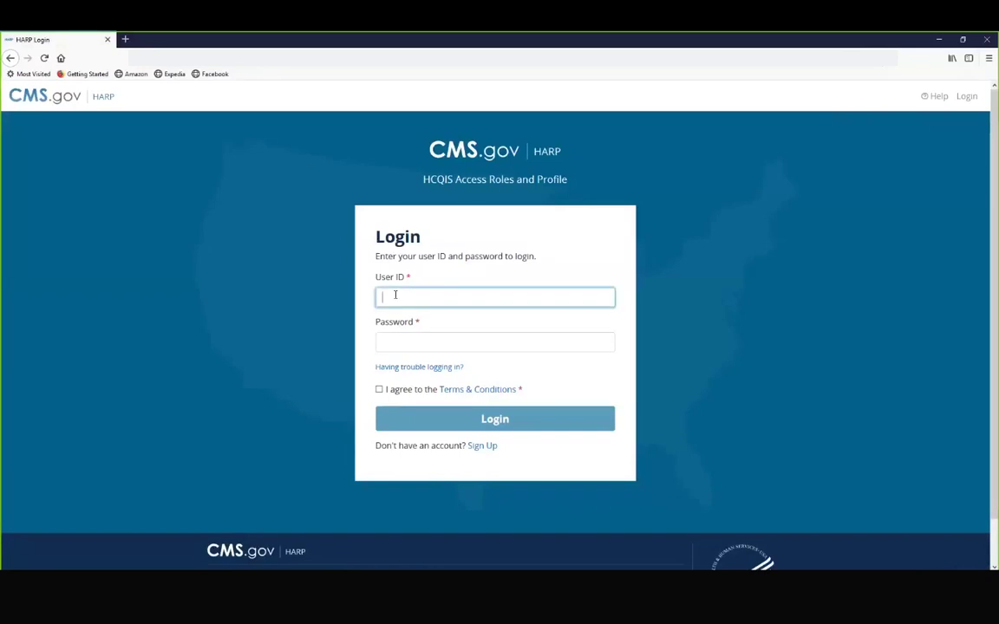
key(Tab)
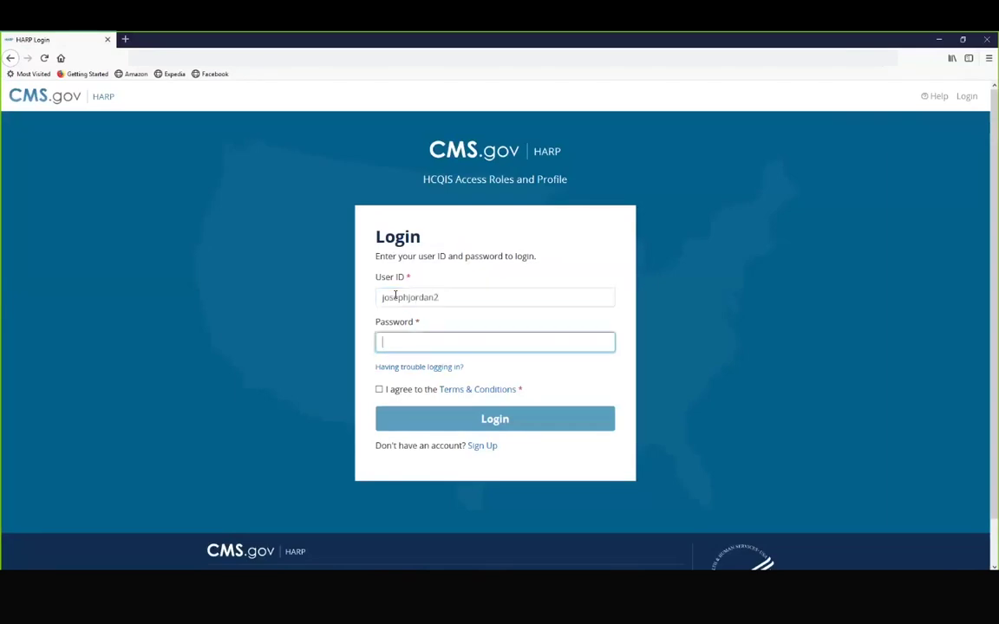
text(•••••••••••••••)
click(413, 391)
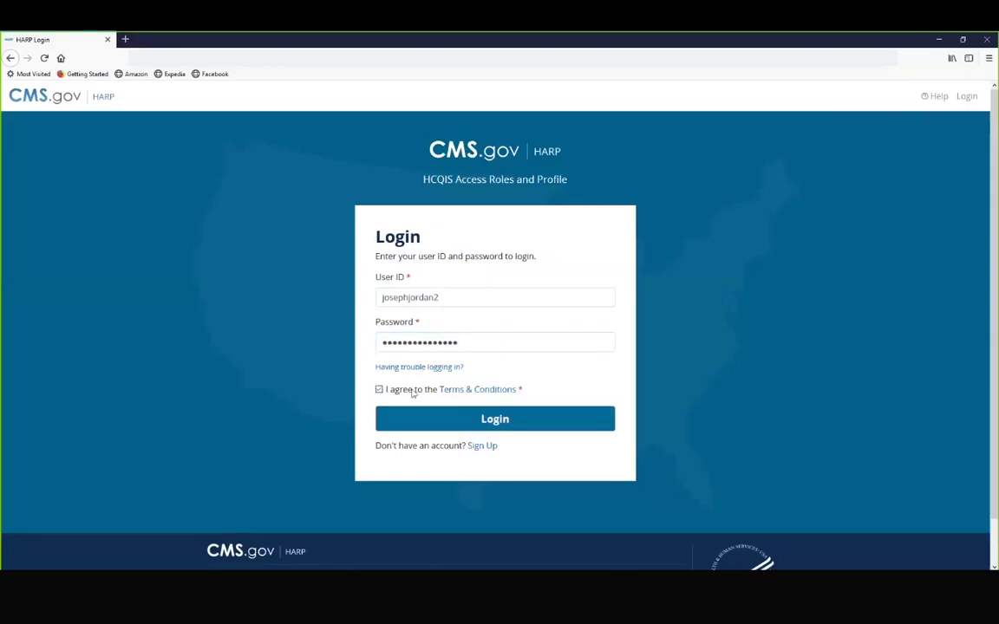
click(447, 420)
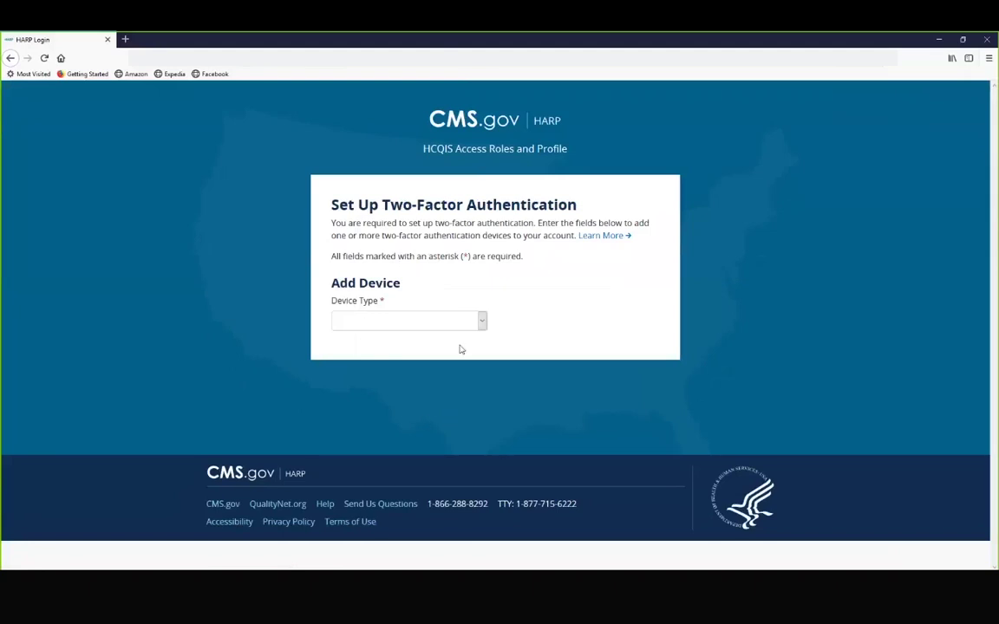
Step: Choose SMS as the two-factor device type and enter the phone number
click(482, 321)
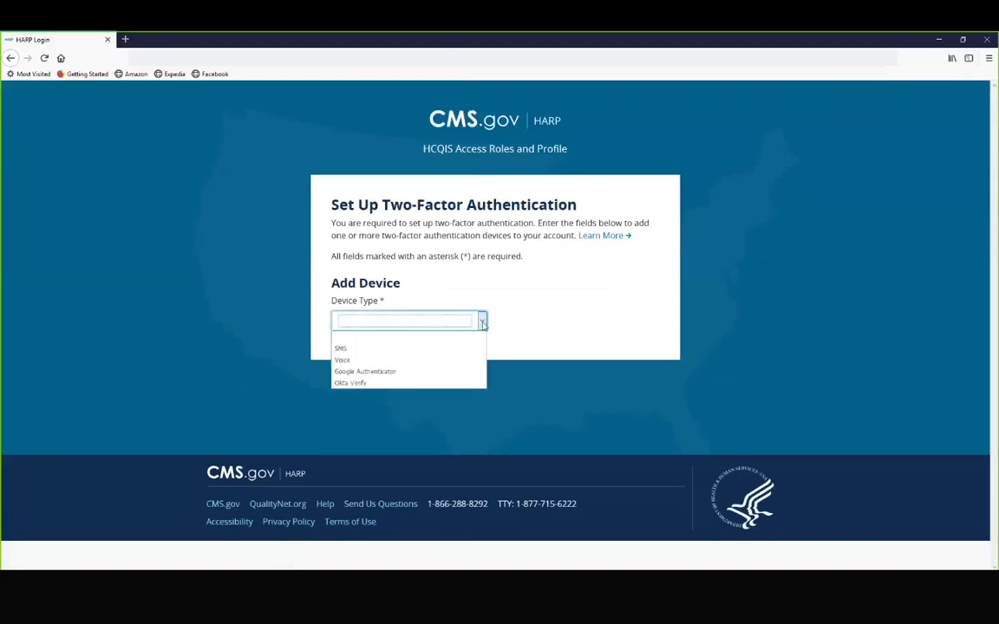
click(457, 348)
click(381, 384)
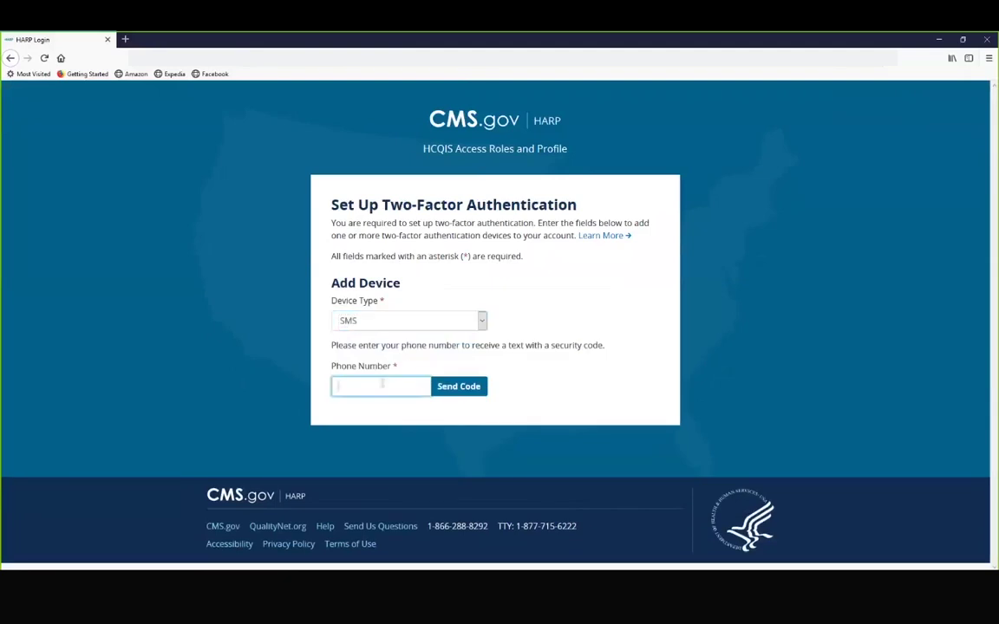
Step: Send a code to the phone, then enter and submit the received security code
click(452, 389)
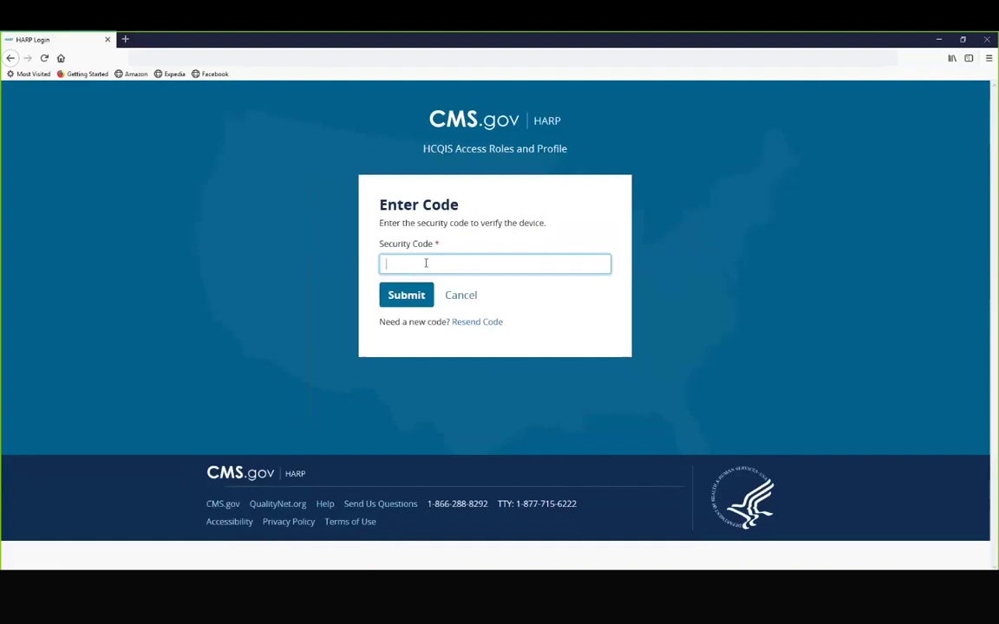
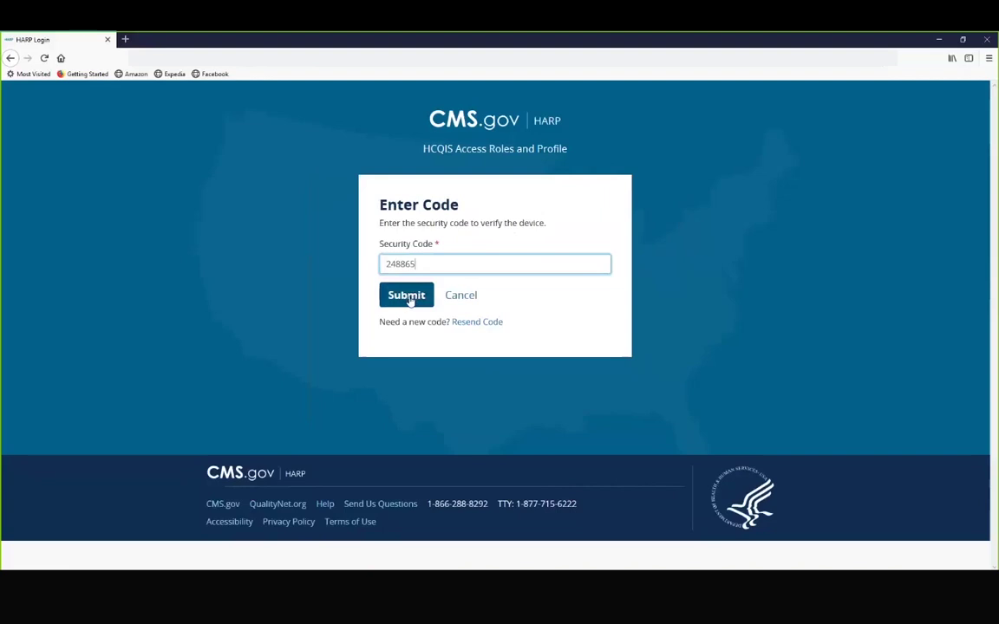
click(407, 296)
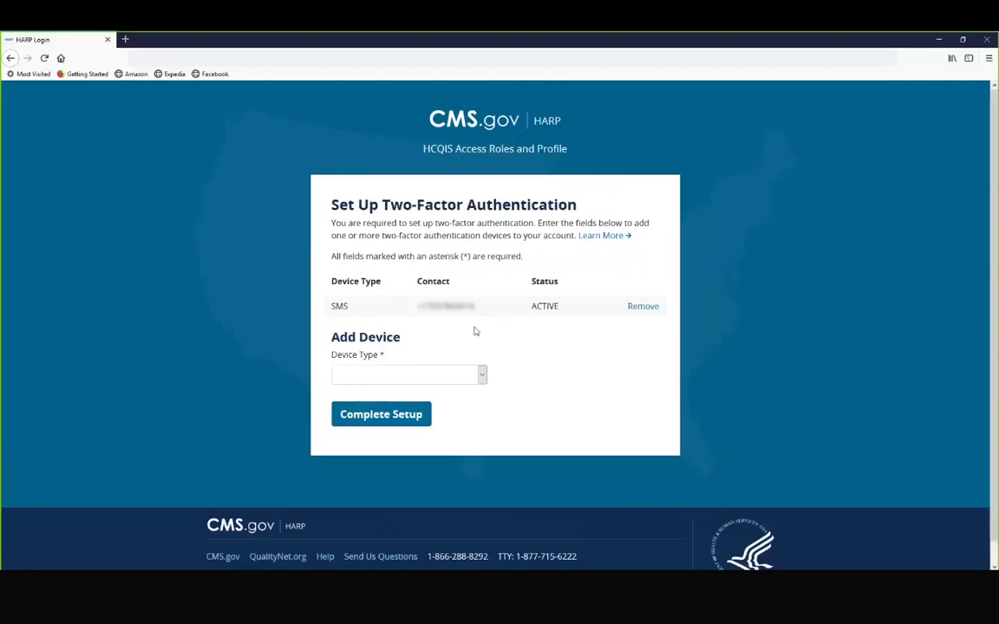
Step: Complete the HARP account setup after adding the SMS two-factor device
click(379, 416)
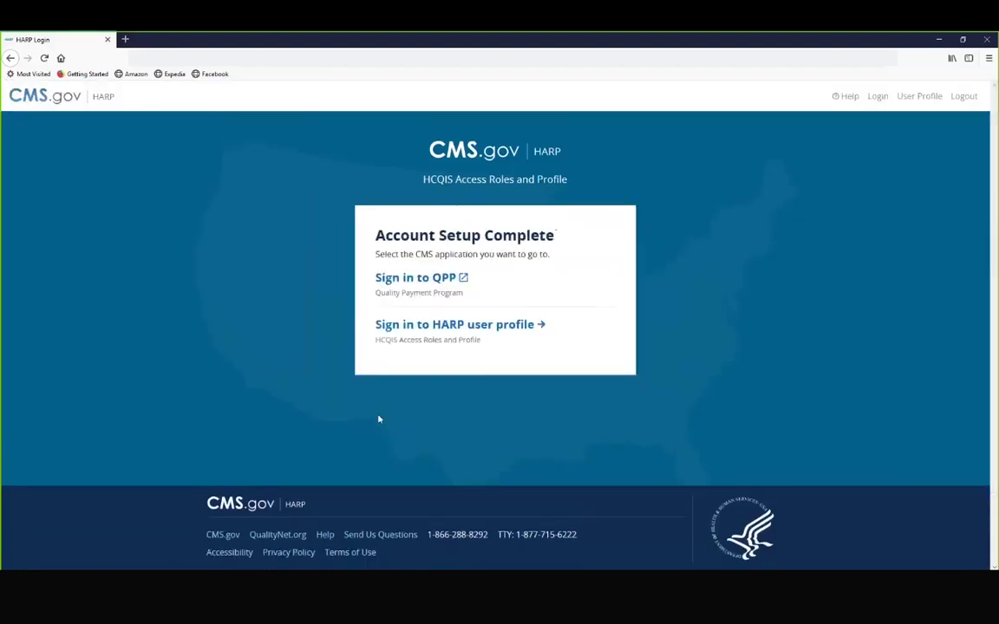